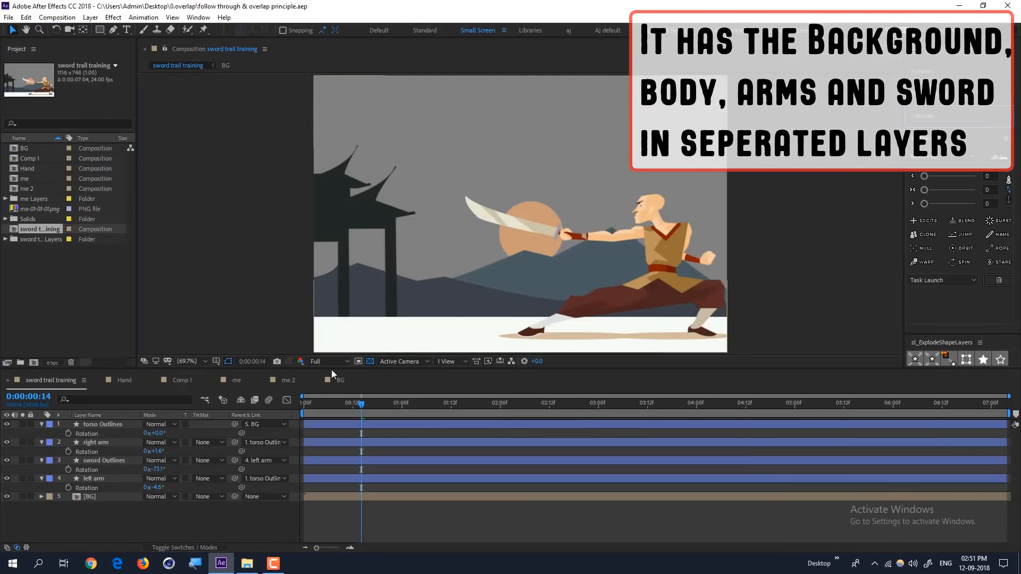
Step: Examine the torso Outlines, right arm, sword Outlines and left arm layers that make up the swordsman
left_click(102, 424)
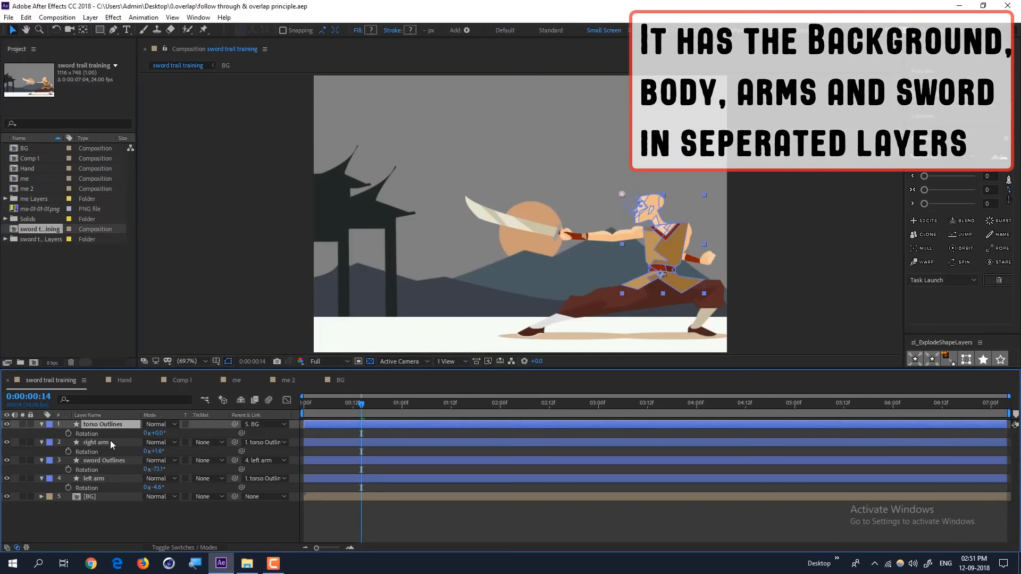
key("ctrl+Down")
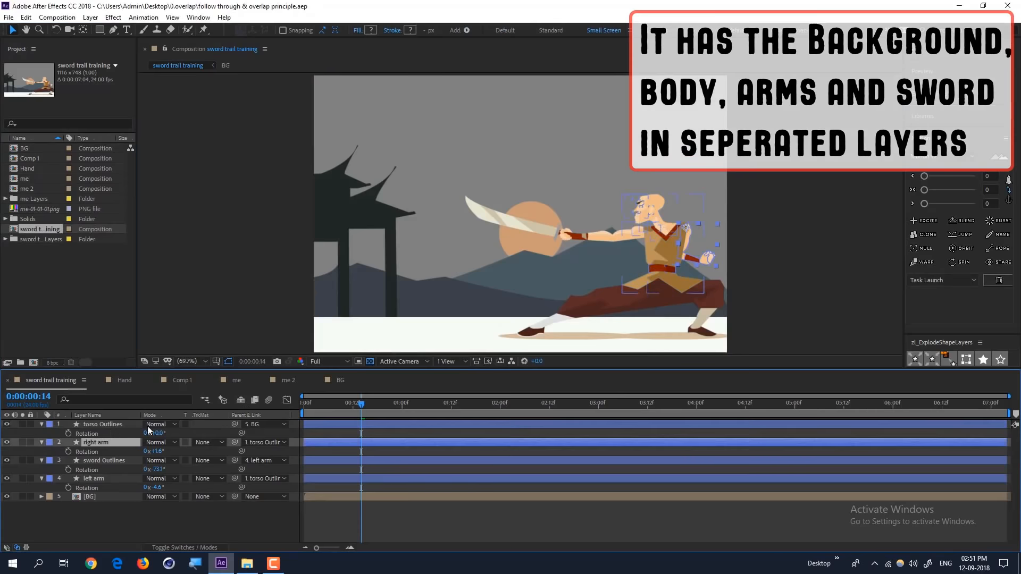
key("ctrl+Down")
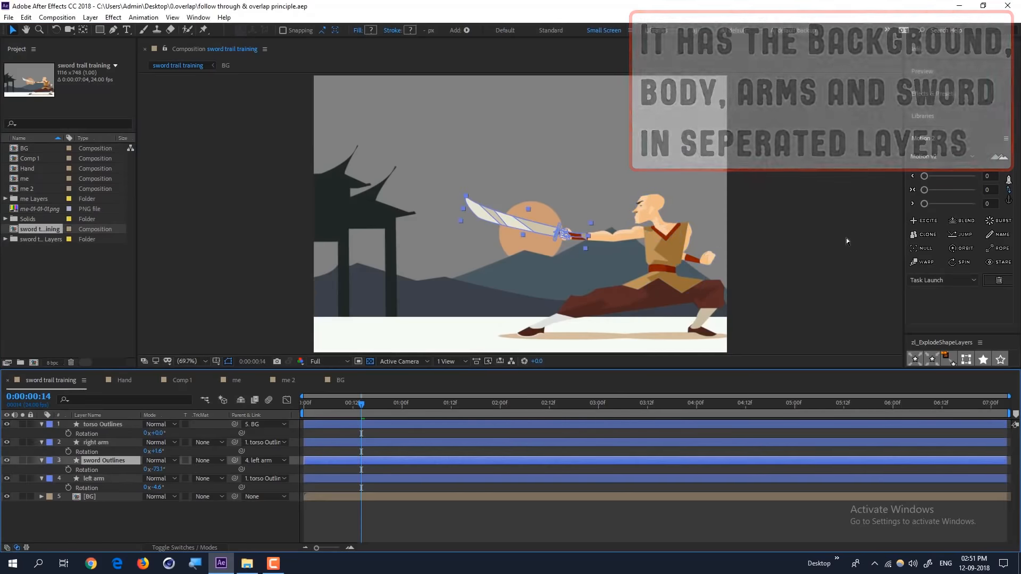
key("ctrl+Down")
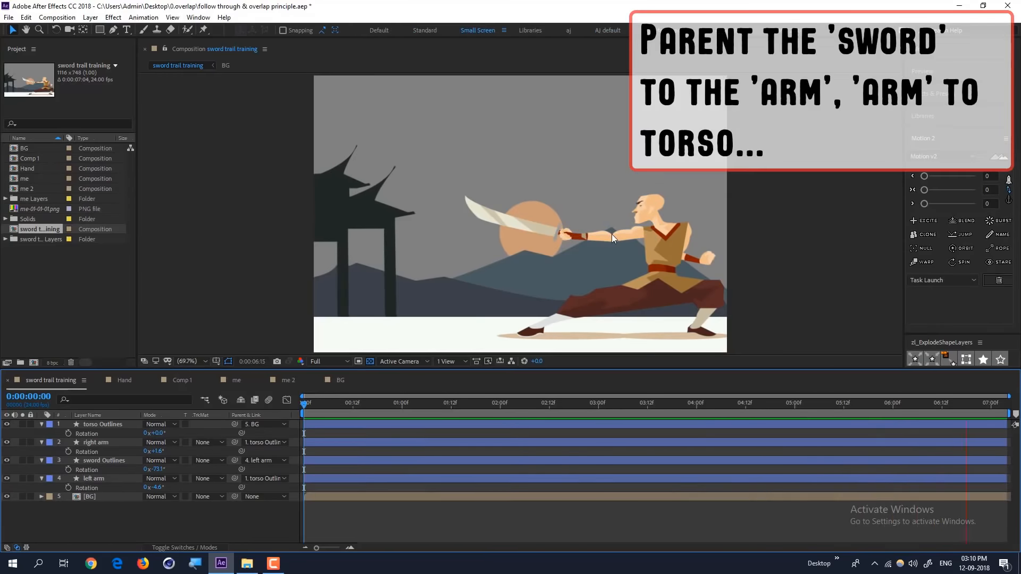
left_click(450, 407)
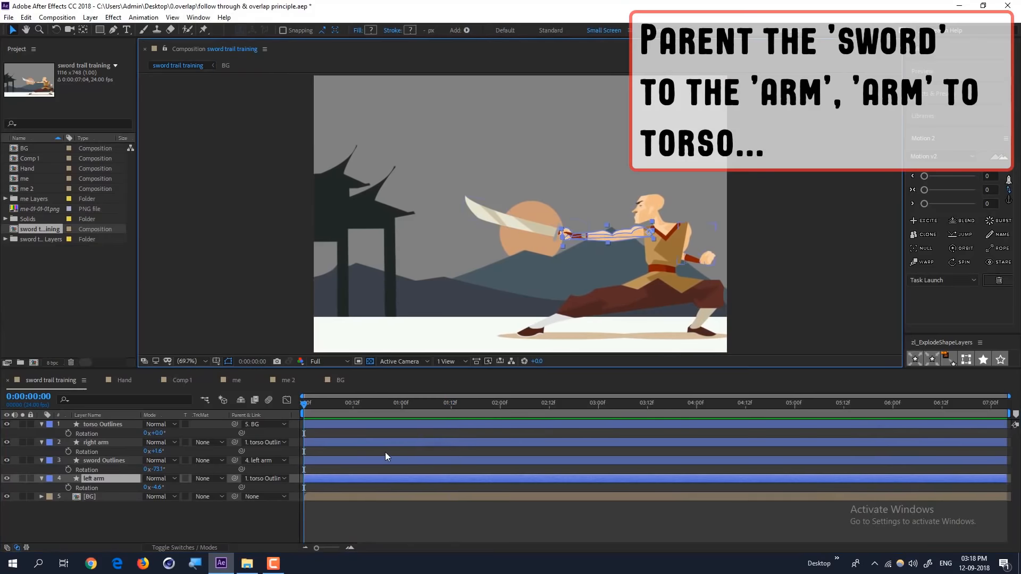
left_click(385, 452)
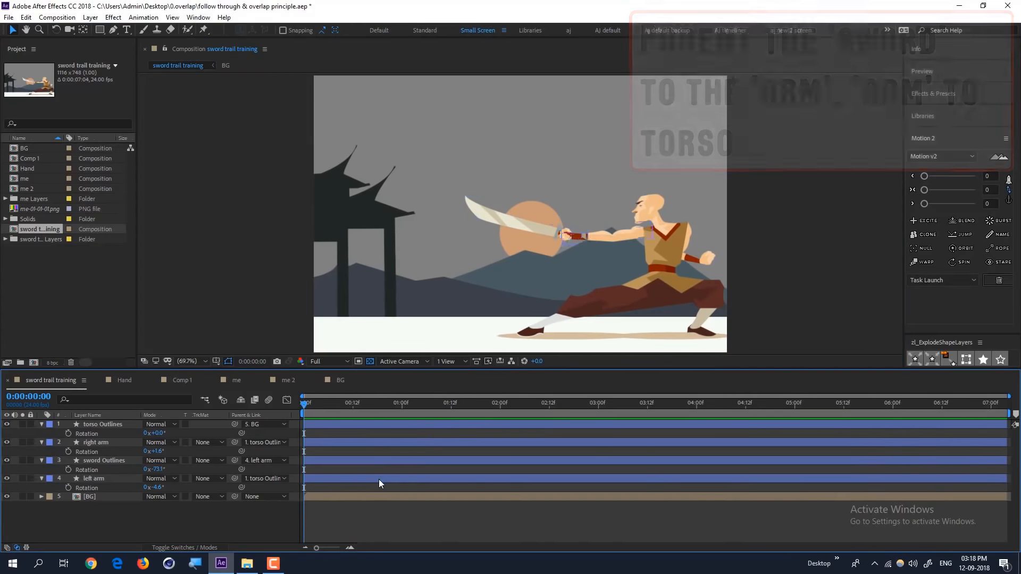
Step: Place puppet pins on the left arm layer at the shoulder, elbow and fist
left_click(378, 479)
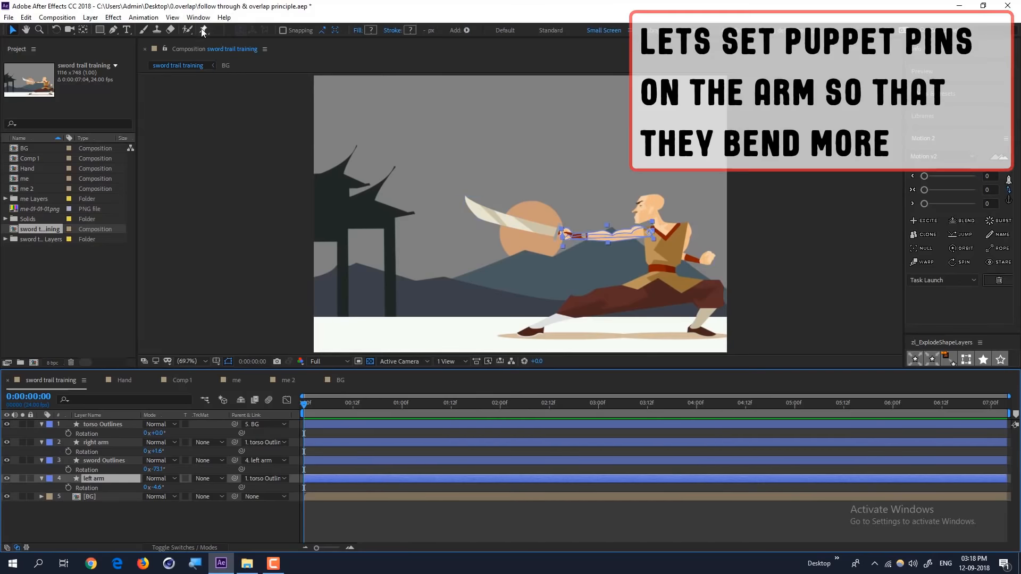
left_click(204, 31)
scroll(667, 248, "up", 1)
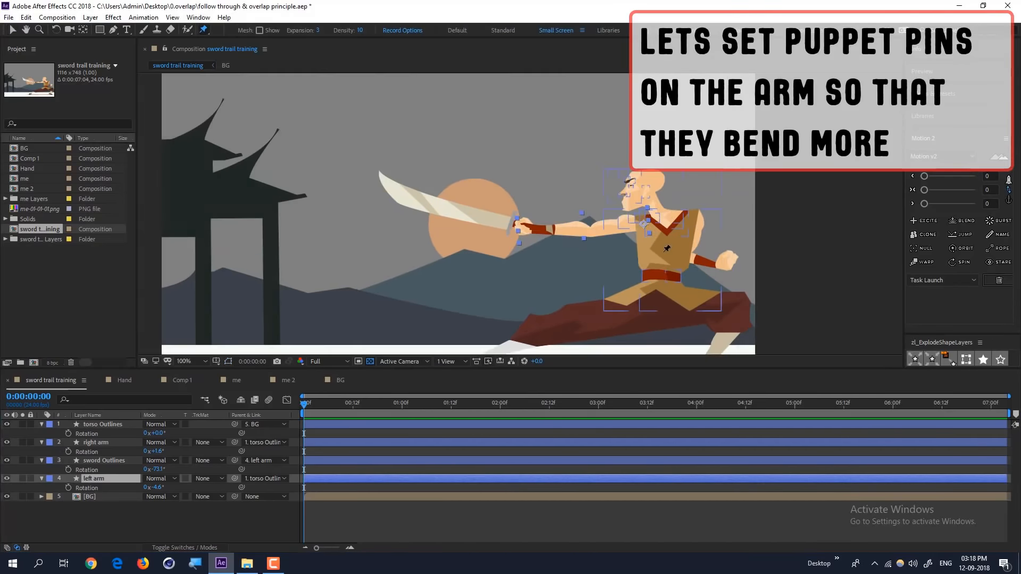
left_click(640, 224)
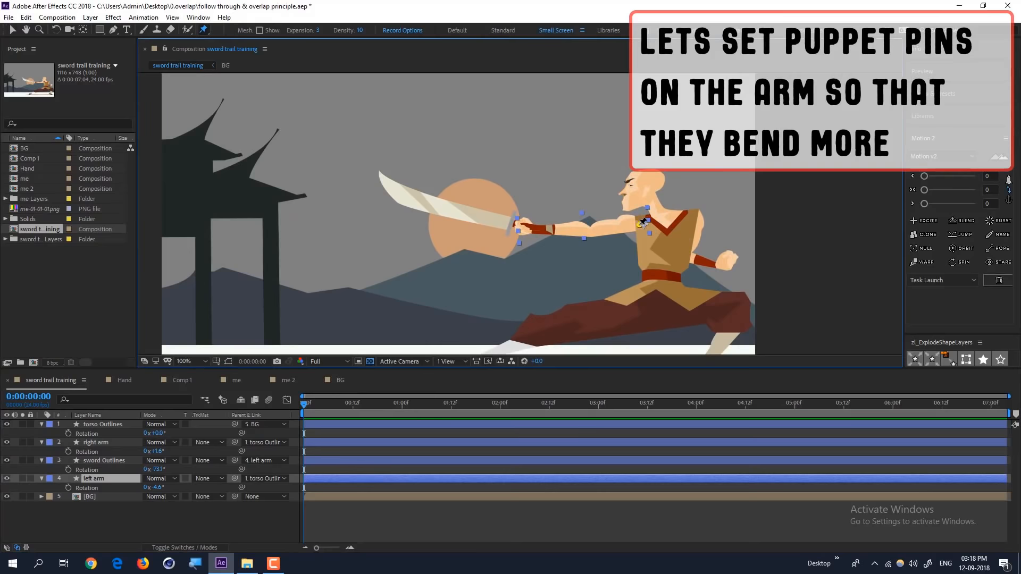
left_click(589, 232)
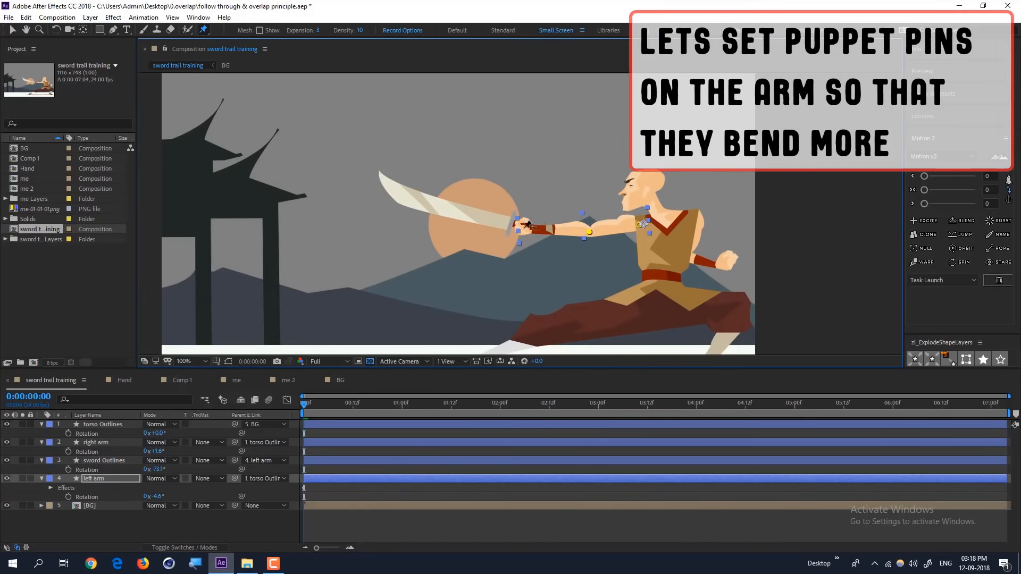
left_click(524, 227)
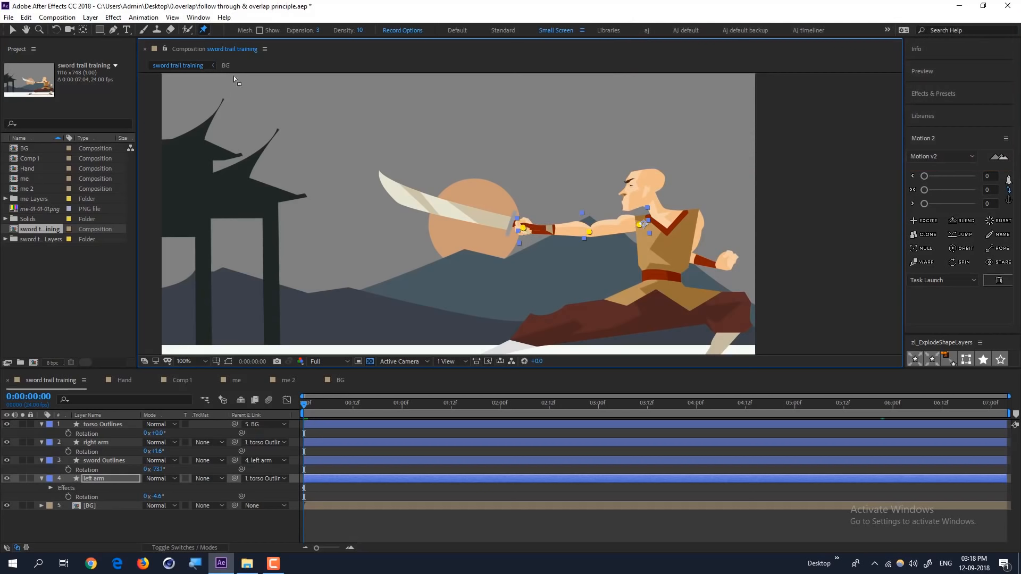
Step: Open the Duik script, dock it beside the composition view, and create bones from the left arm's puppet pins
left_click(198, 17)
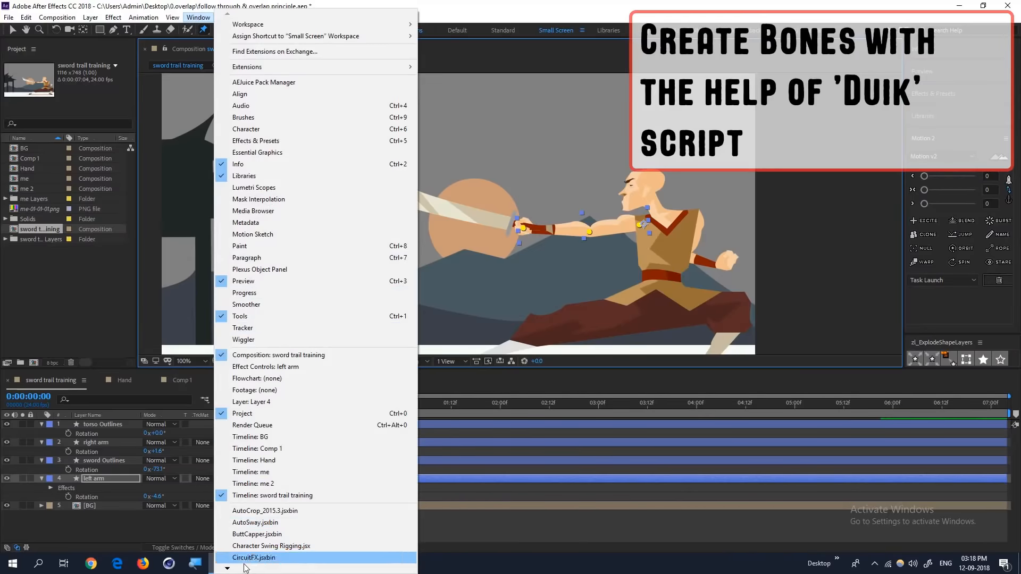
mouse_move(243, 567)
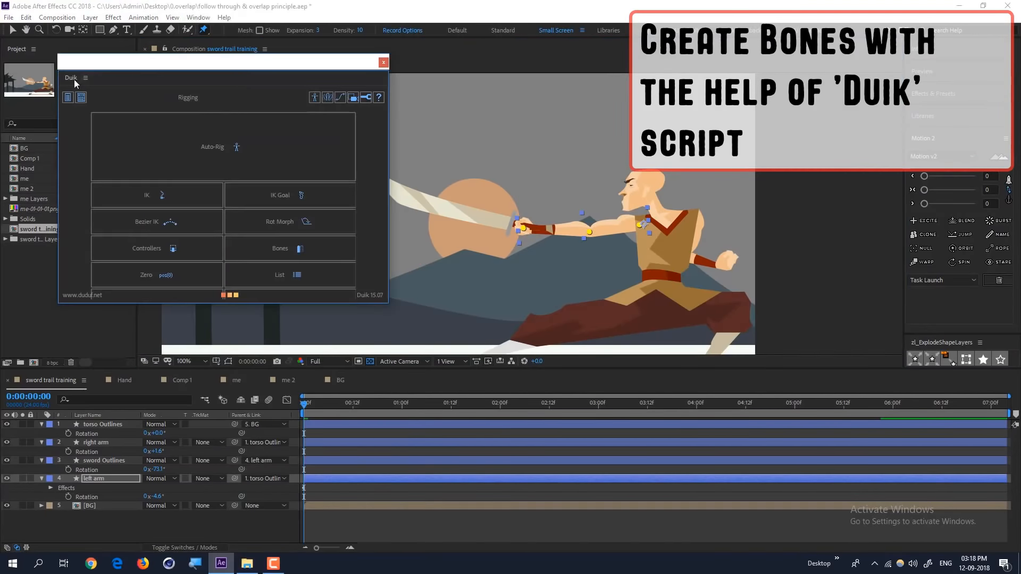
left_click_drag(73, 79, 69, 223)
left_click(101, 267)
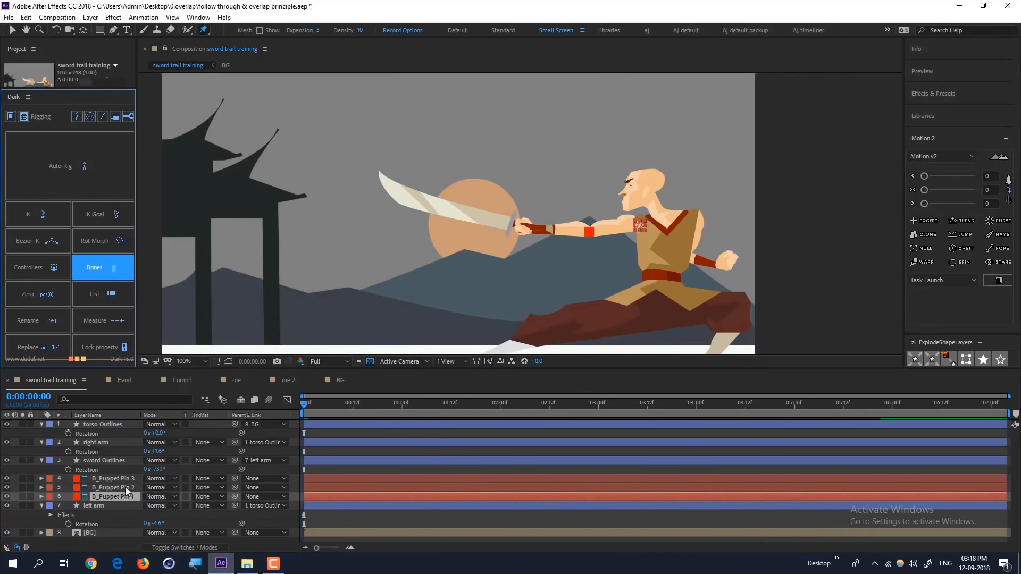
Step: Move the three B_Puppet Pin bone layers above torso Outlines in the layer stack
left_click(125, 487)
left_click(127, 477)
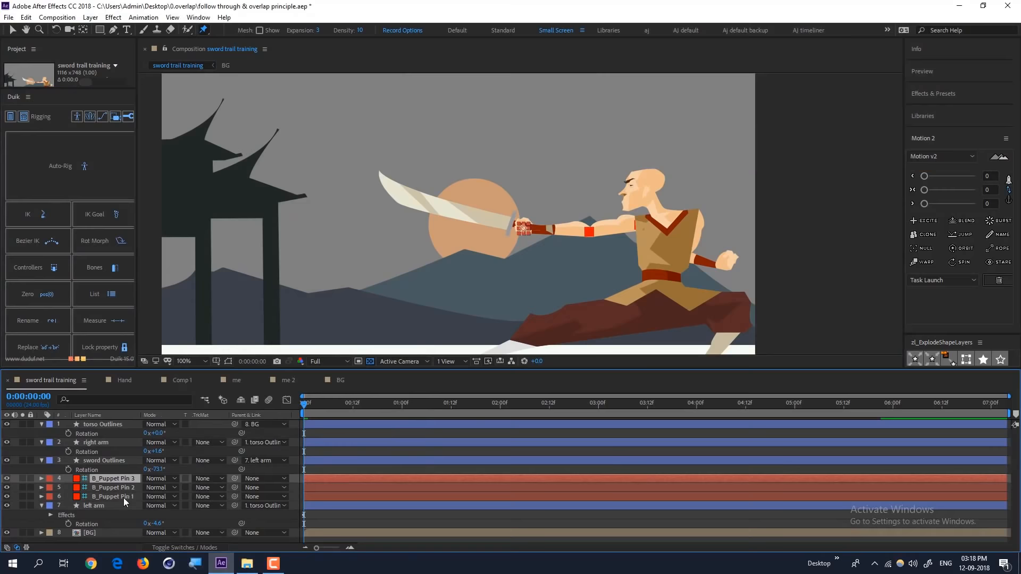
left_click(123, 497, "shift")
left_click_drag(124, 479, 128, 421)
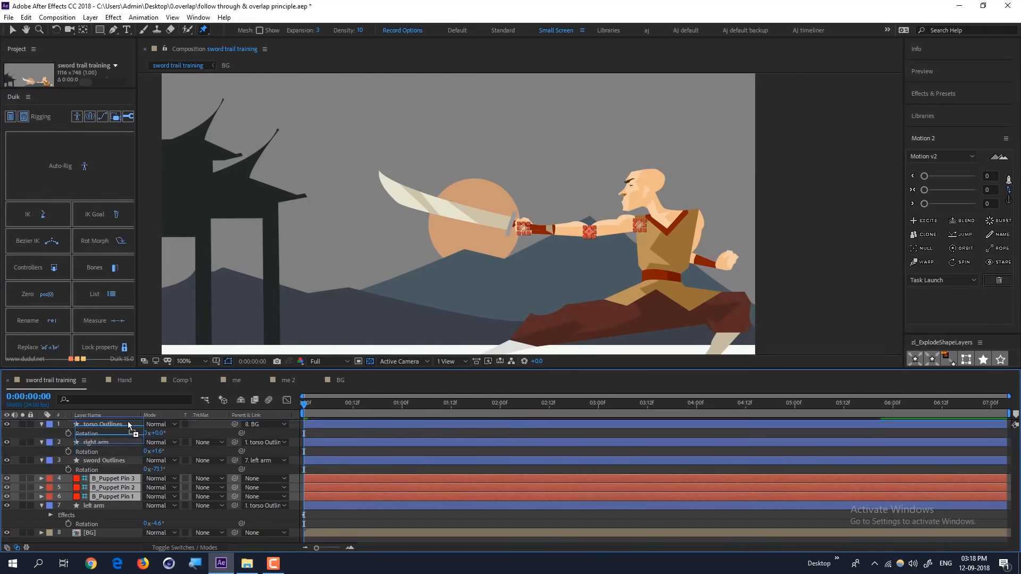
left_click(386, 461)
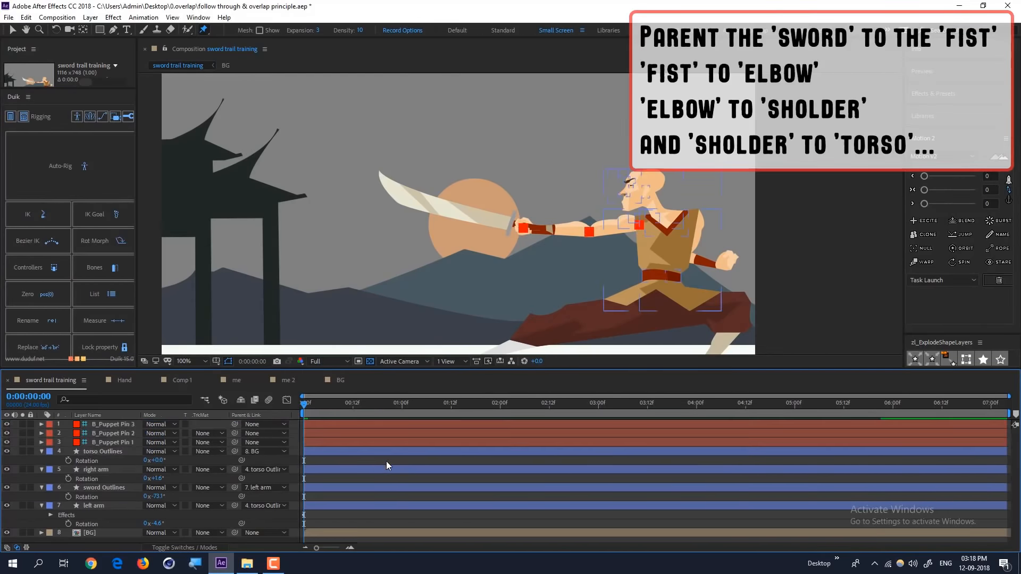
Step: Parent the bones in a chain: B_Puppet Pin 1 to torso Outlines, Pin 2 to Pin 1, and Pin 3 to Pin 2
key("v")
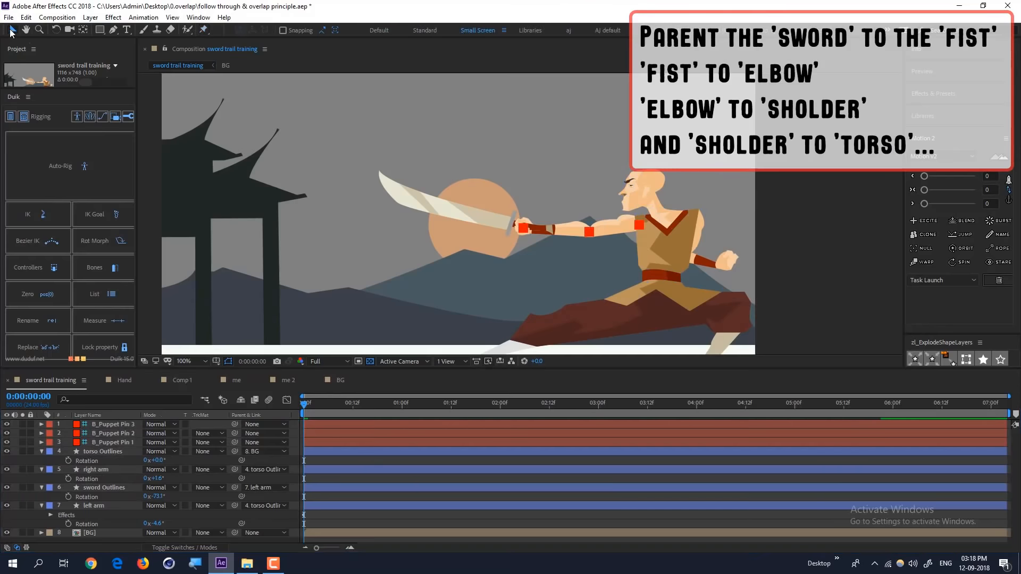
left_click(120, 423)
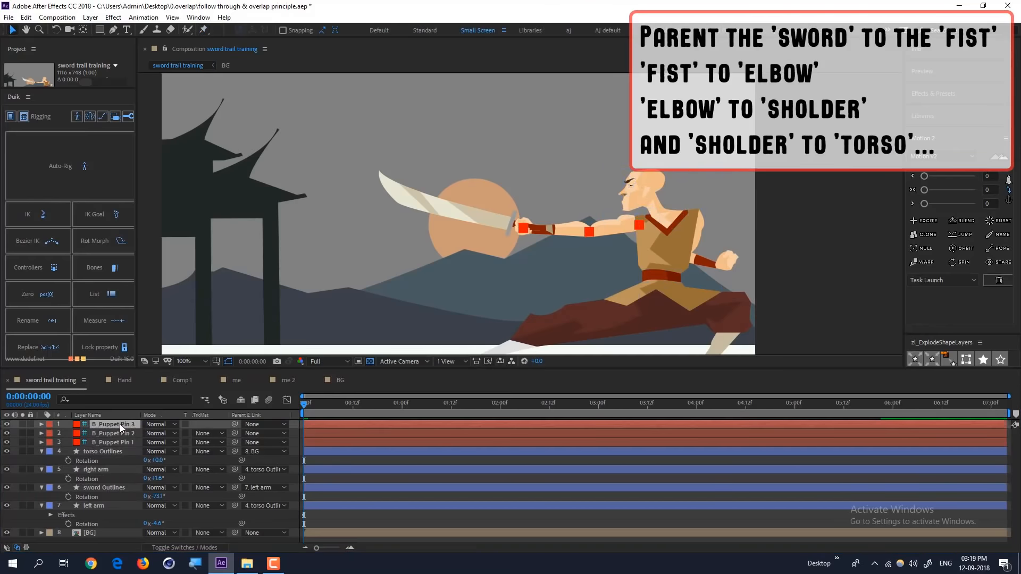
left_click(127, 433)
left_click(132, 451)
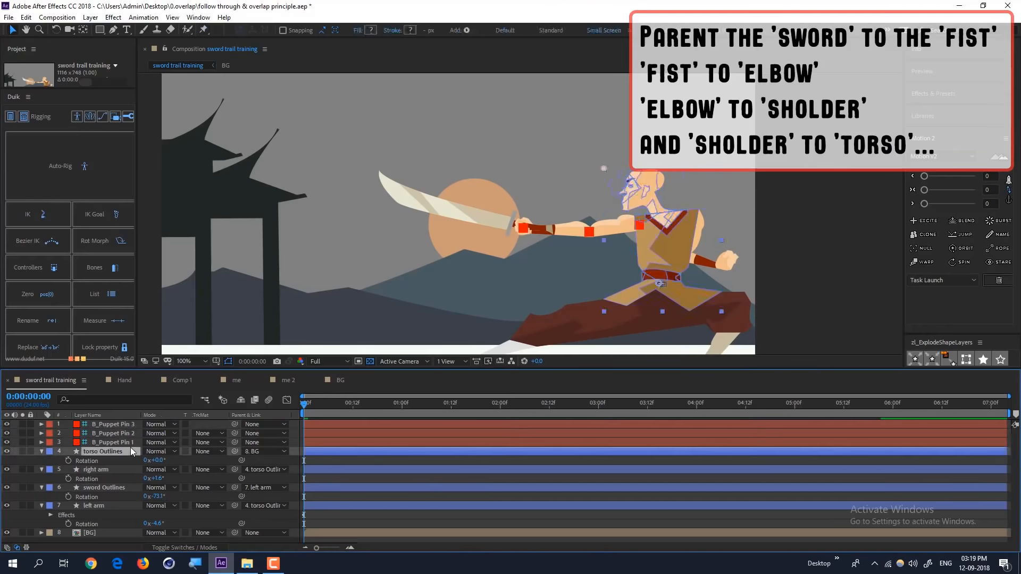
left_click(129, 441)
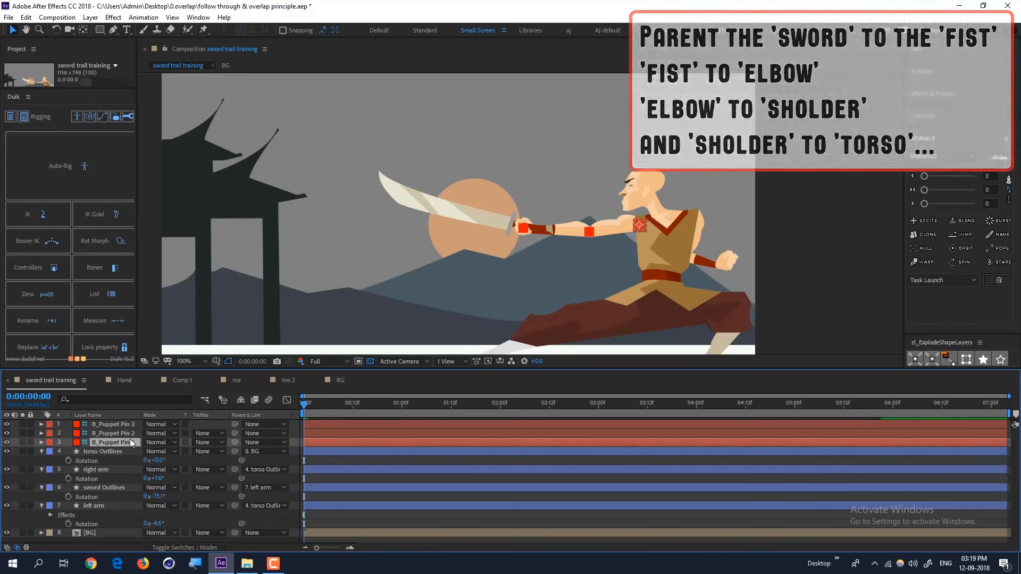
left_click_drag(235, 442, 106, 451)
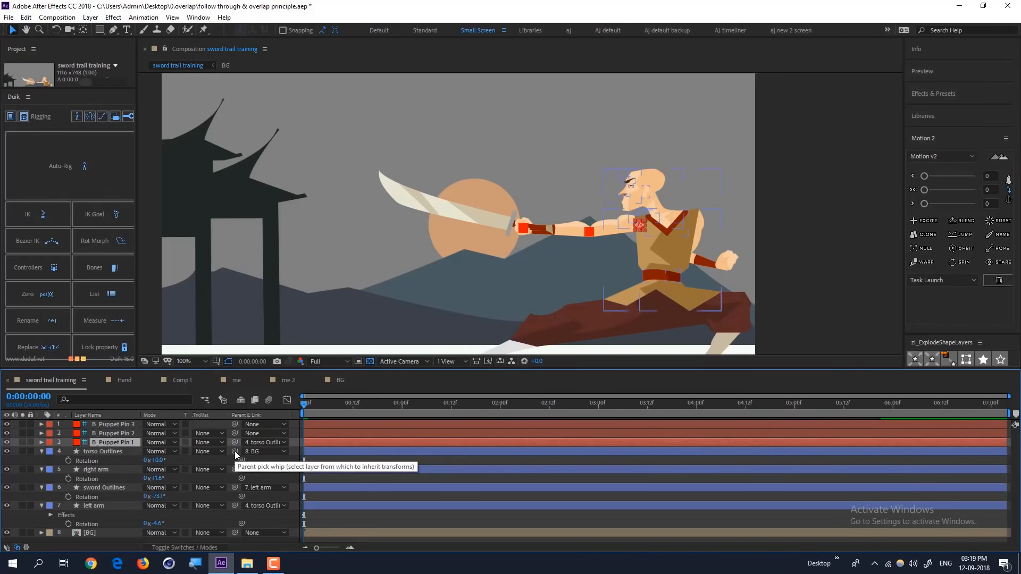
left_click(111, 434)
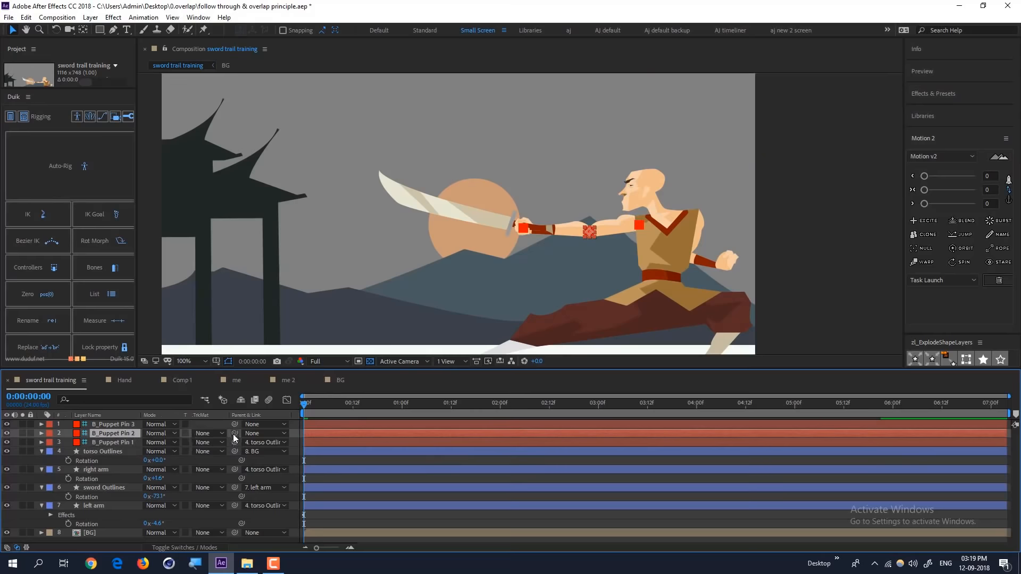
left_click_drag(235, 437, 126, 426)
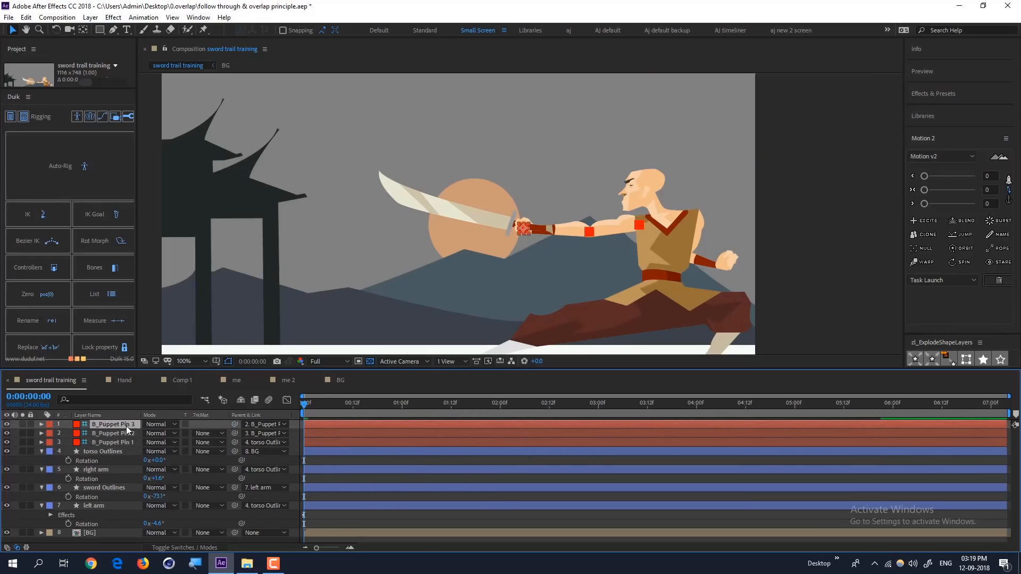
Step: Parent the sword Outlines layer to the fist bone, B_Puppet Pin 3, and review the bone chain
left_click(117, 488)
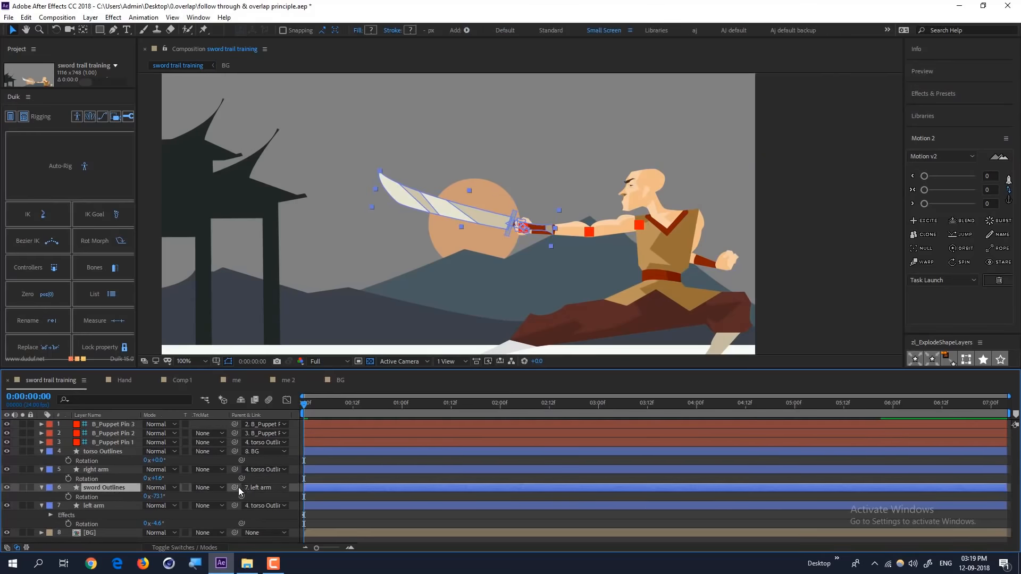
left_click_drag(238, 486, 129, 424)
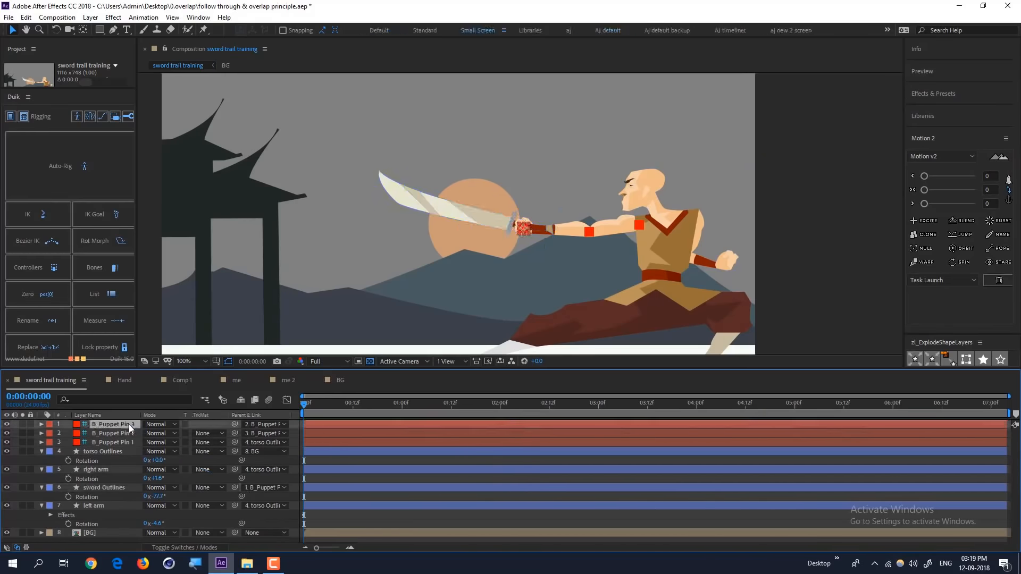
left_click(129, 433)
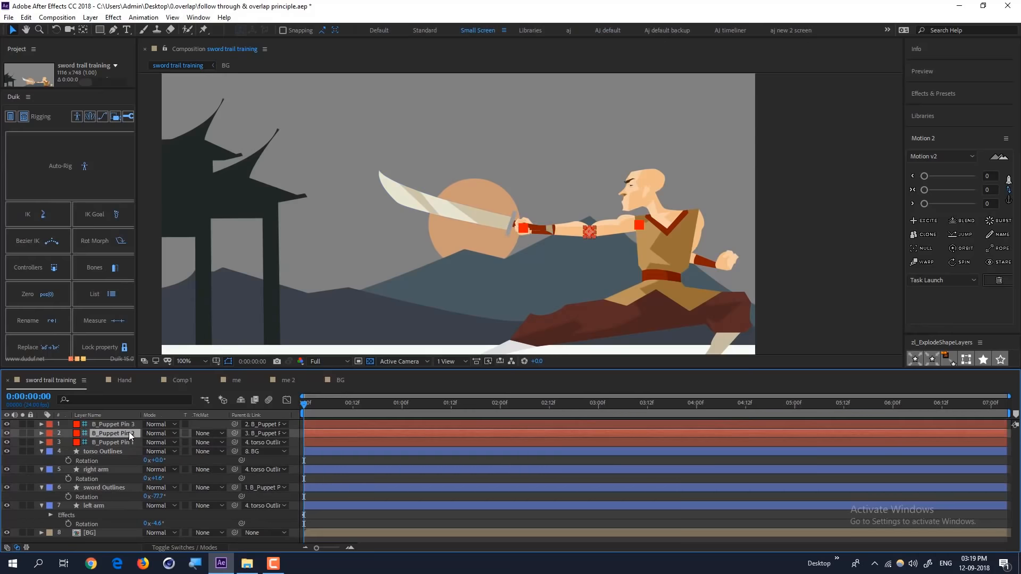
left_click(131, 450)
Step: Keyframe the rotation of the shoulder bone, B_Puppet Pin 1, at -1.1° on frame 0 and 12.6° on frame 10
left_click(130, 443)
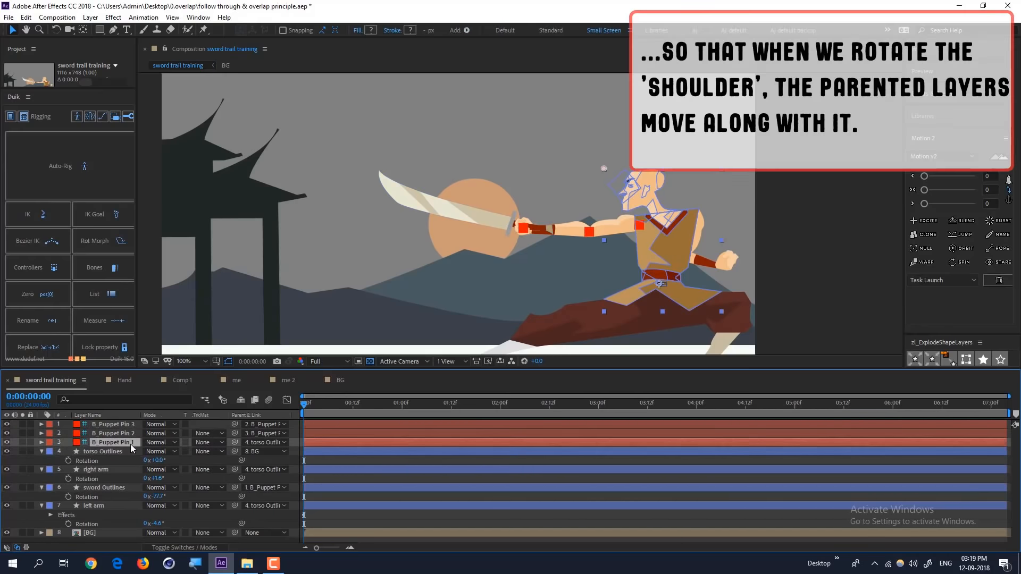
key("r")
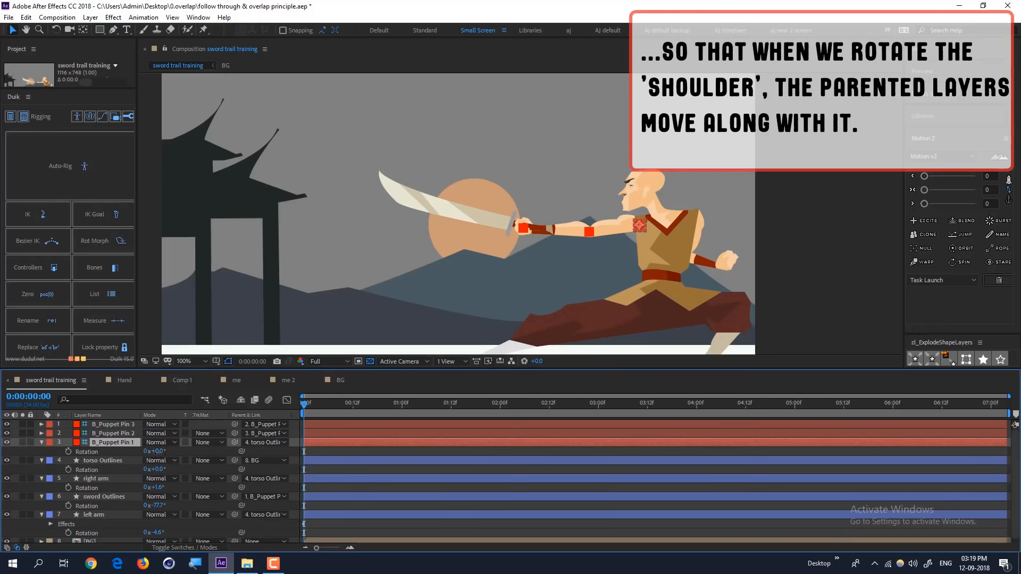
left_click_drag(158, 451, 153, 451)
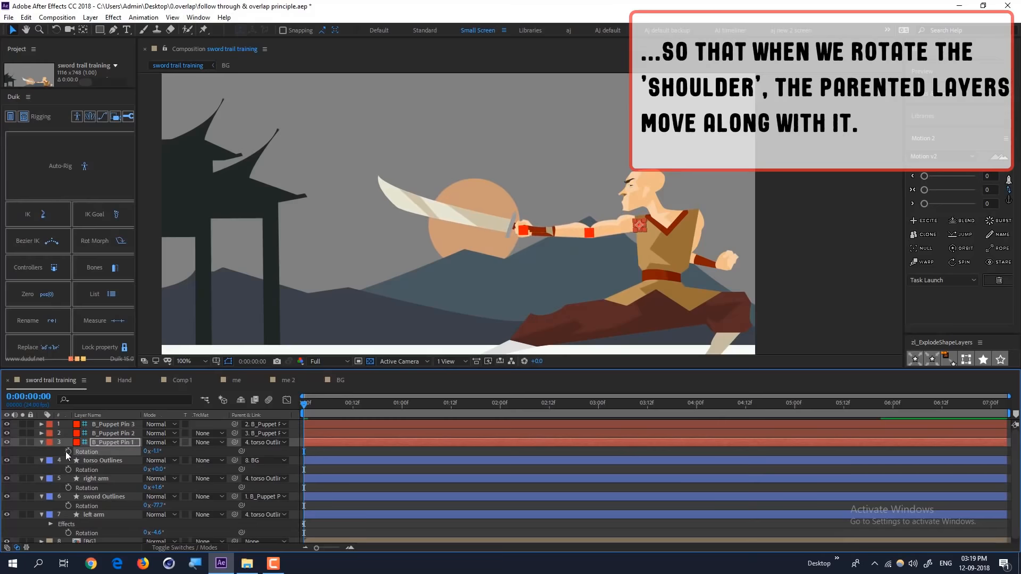
left_click(68, 451)
key("shift+Page_Down")
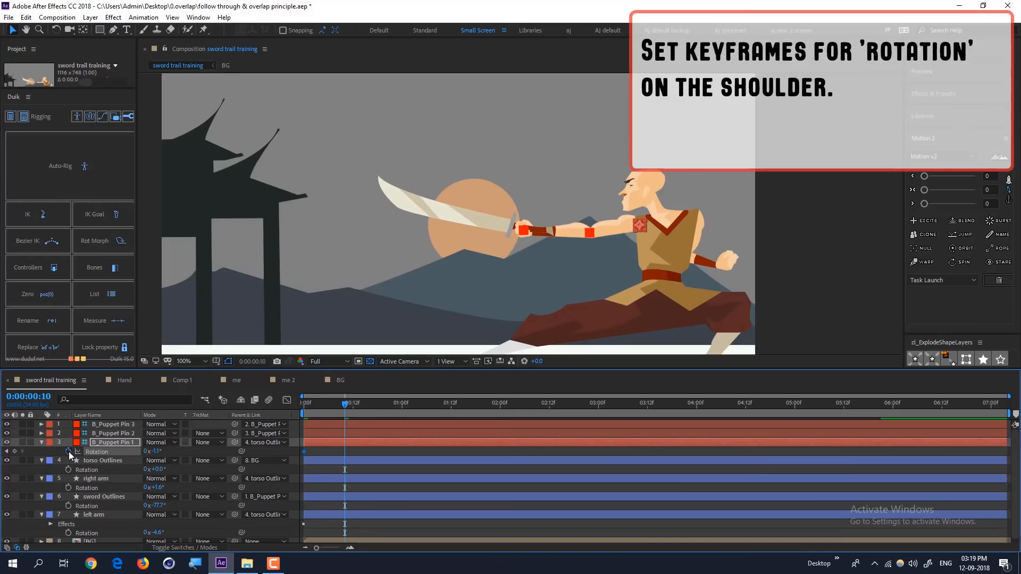
left_click_drag(154, 451, 229, 450)
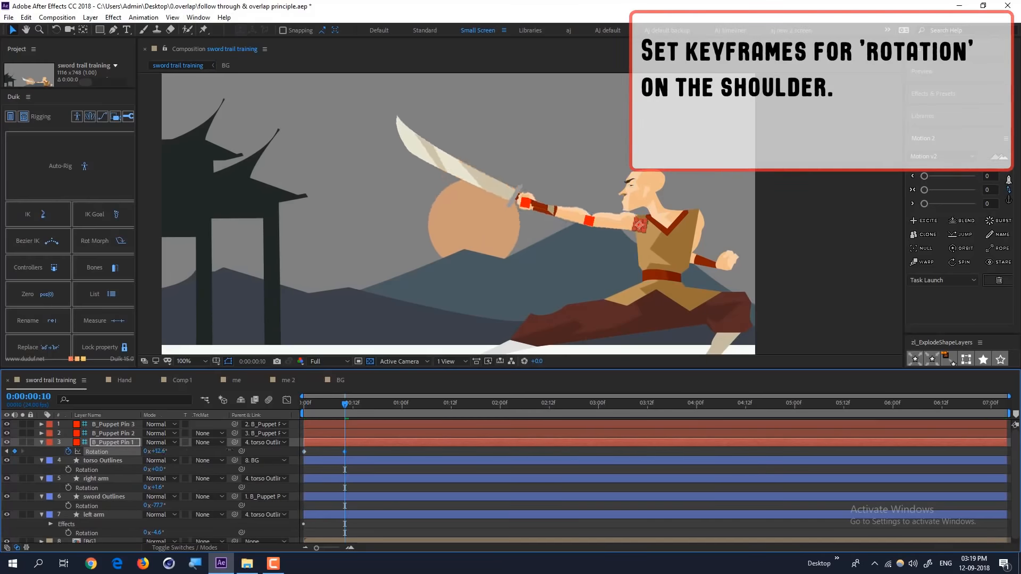
Step: Copy the shoulder bone's two rotation keyframes and paste the pair at 0:00:00:20 and again at 0:00:01:16
key("shift+Page_Down")
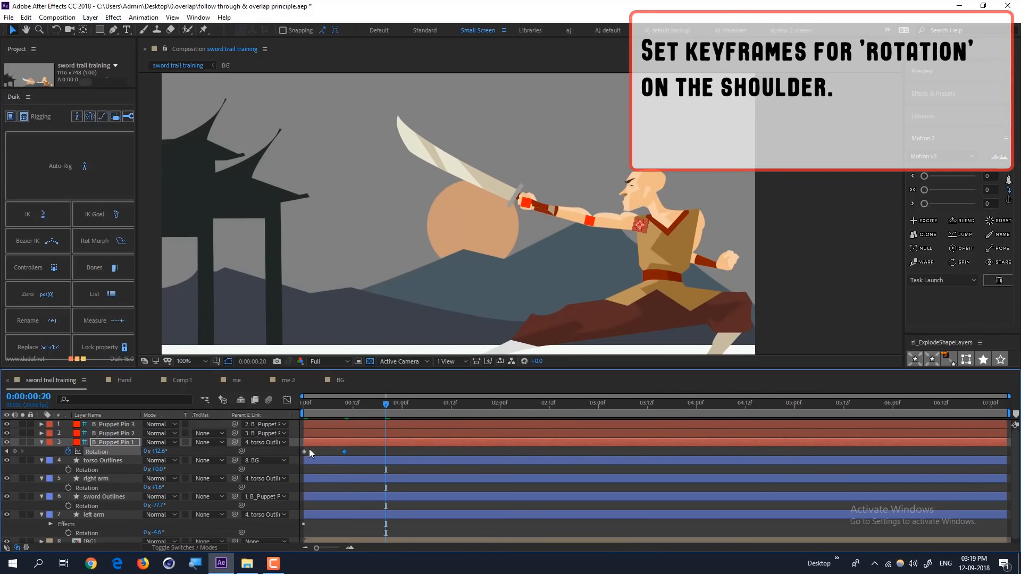
left_click_drag(356, 448, 283, 454)
key("ctrl+c")
key("ctrl+v")
left_click_drag(436, 404, 428, 407)
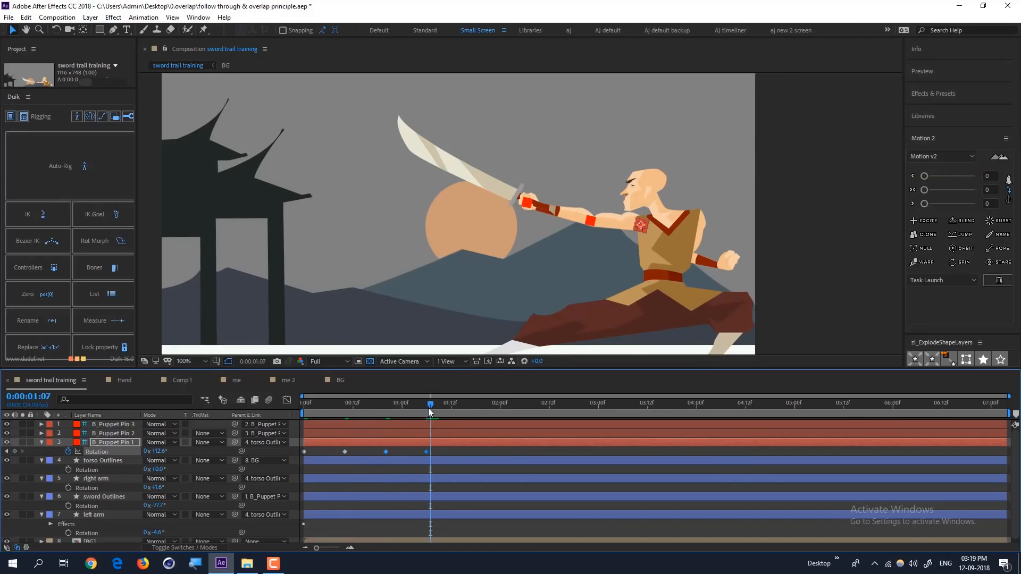
key("shift+Page_Down")
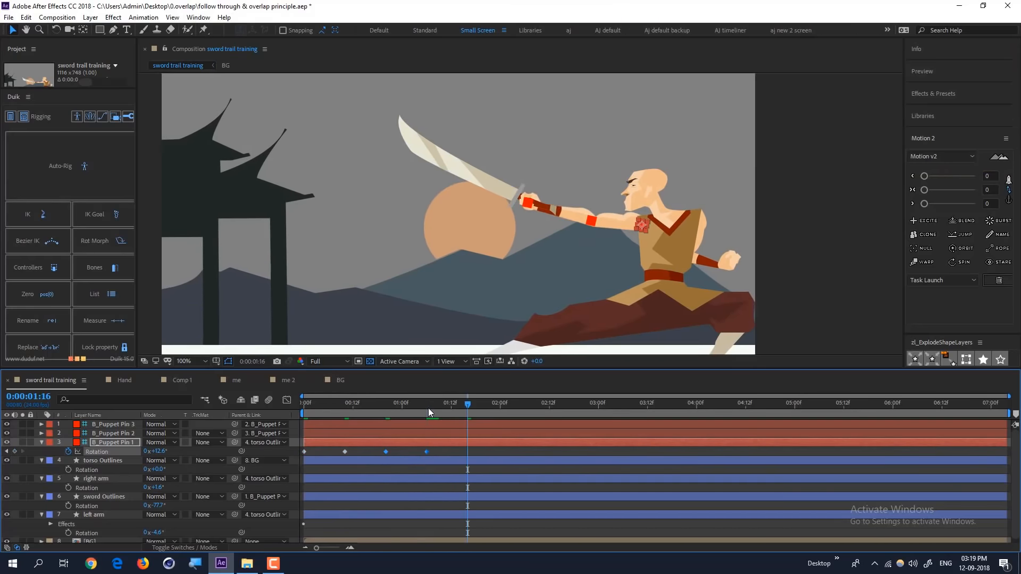
key("ctrl+v")
Step: Duplicate all six shoulder rotation keyframes so that the copied set starts at 0:00:02:12
left_click_drag(539, 453, 298, 460)
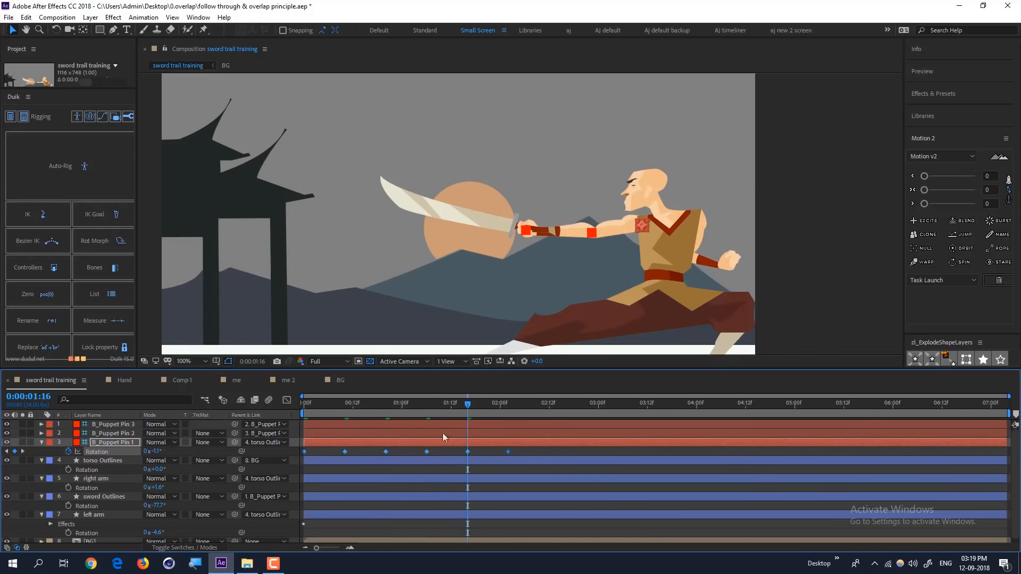
left_click_drag(511, 403, 507, 407)
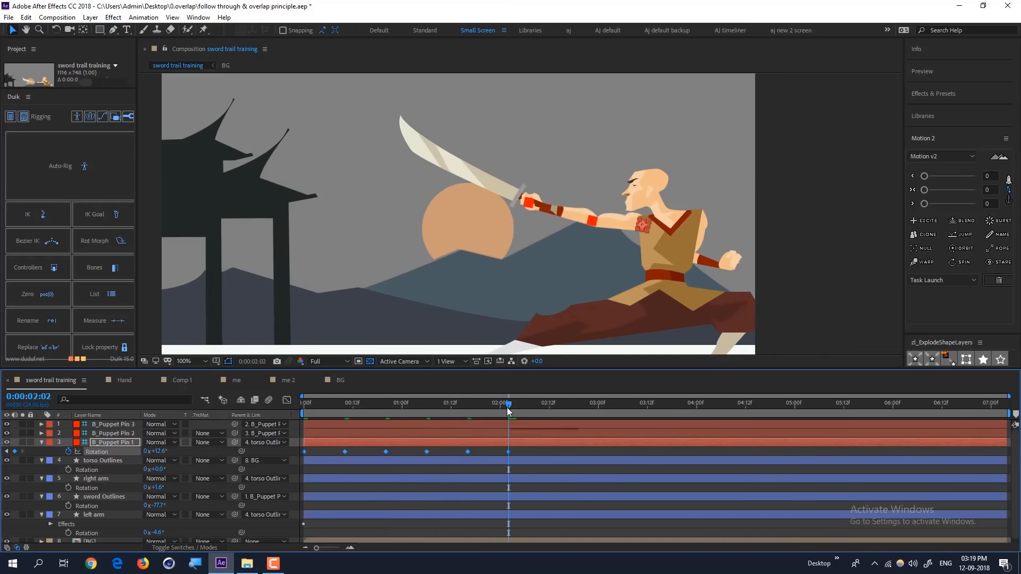
key("shift+Page_Down")
key("ctrl+v")
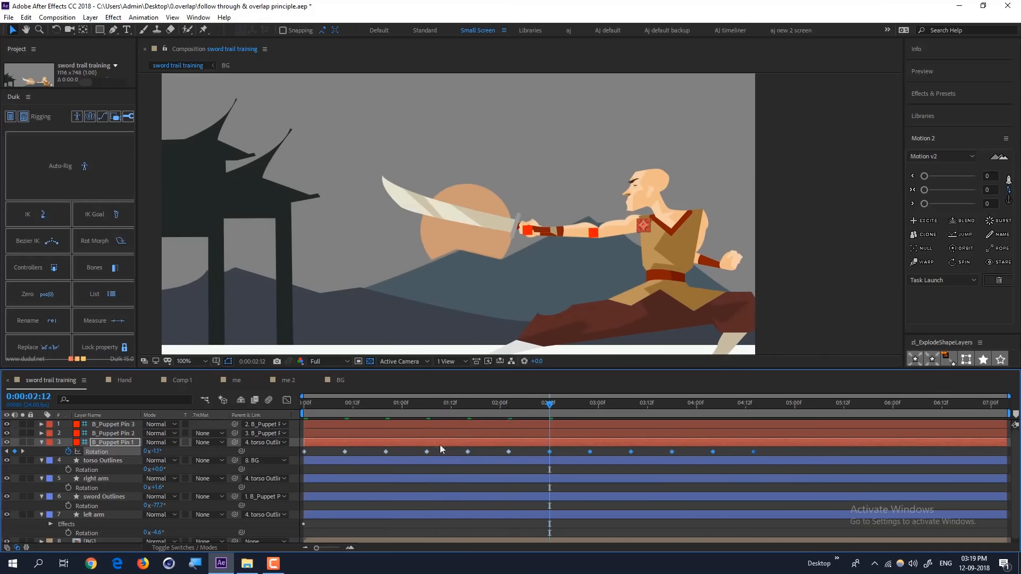
Step: Copy the shoulder's rotation keyframes to the elbow and fist bones, B_Puppet Pin 2 and 3, from frame 0, and preview the swing
key("Home")
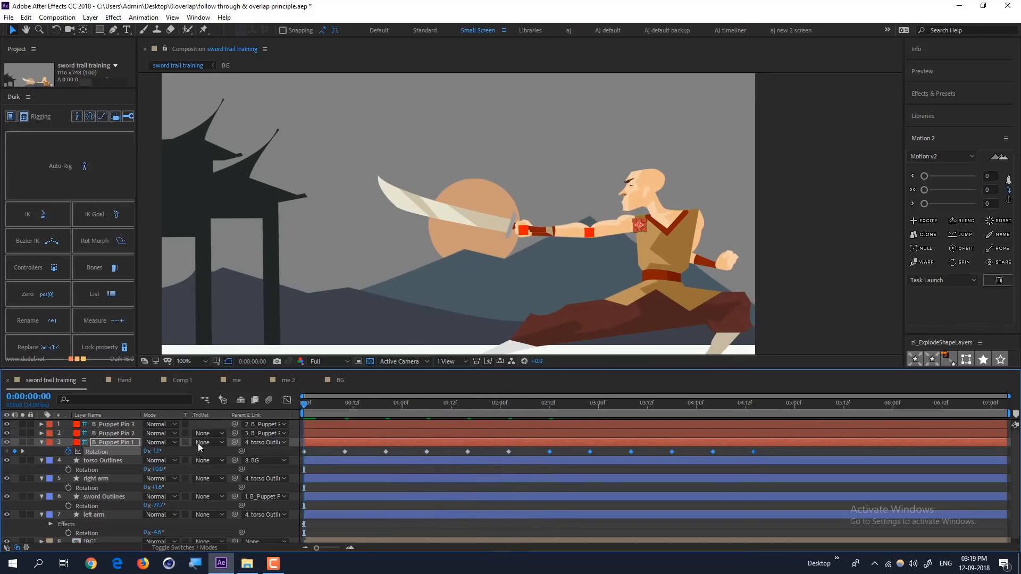
left_click(126, 429)
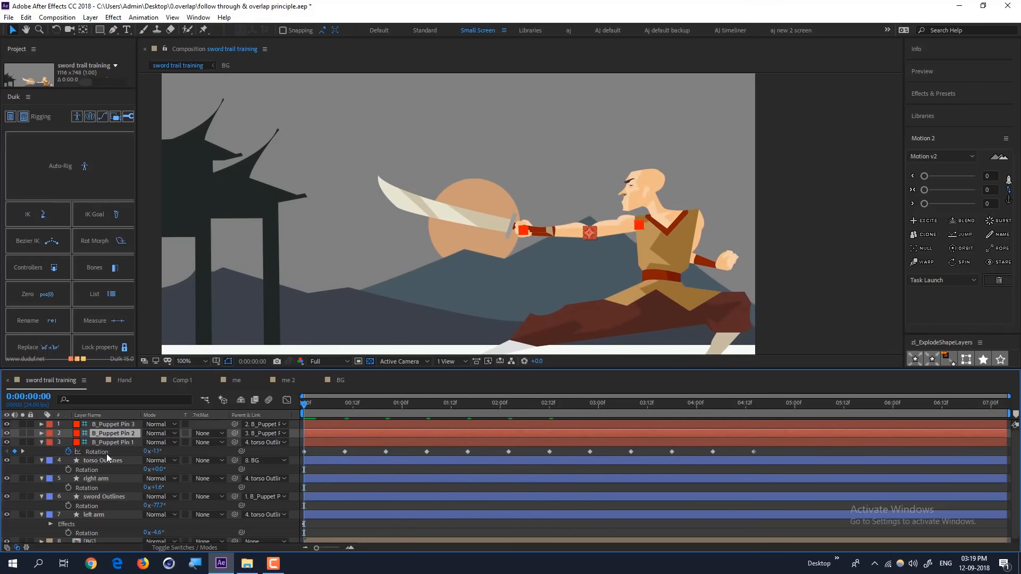
left_click(106, 453)
left_click(111, 436)
left_click(117, 426)
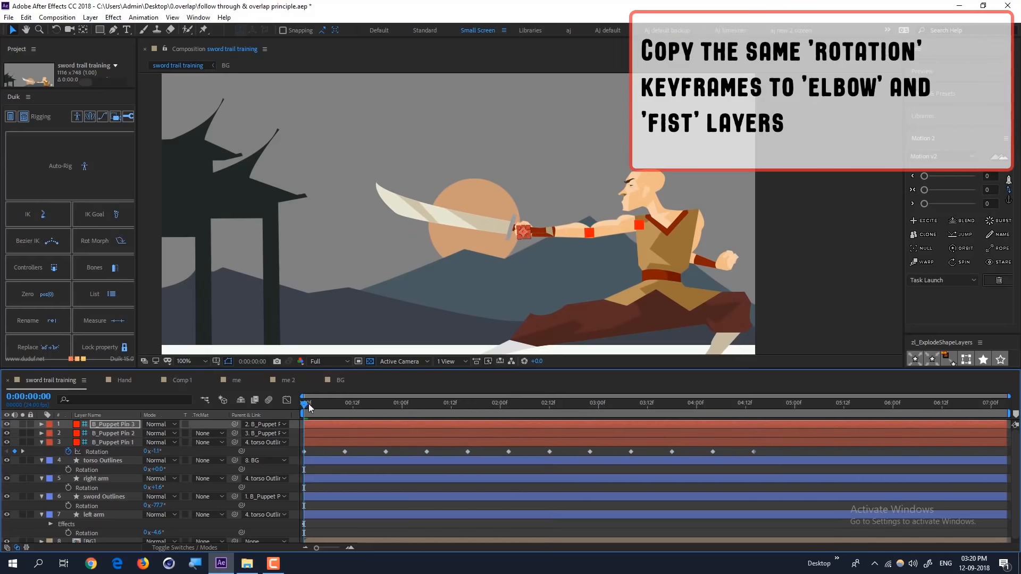
left_click(326, 454)
key("space")
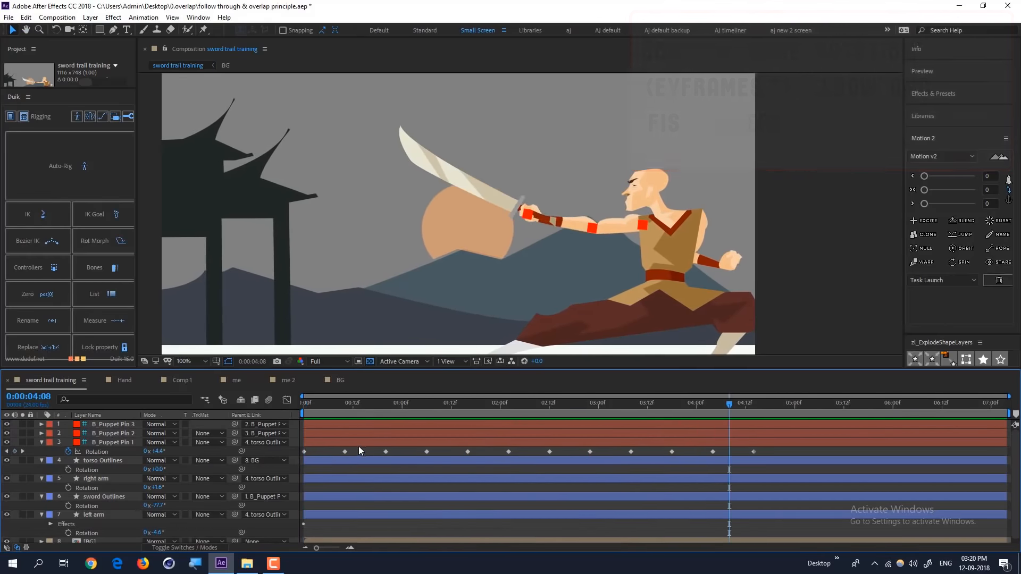
Step: Apply Easy Ease to all rotation keyframes of the three B_Puppet Pin layers and preview the animation from the start
left_click(360, 444)
left_click(369, 423, "shift")
key("u")
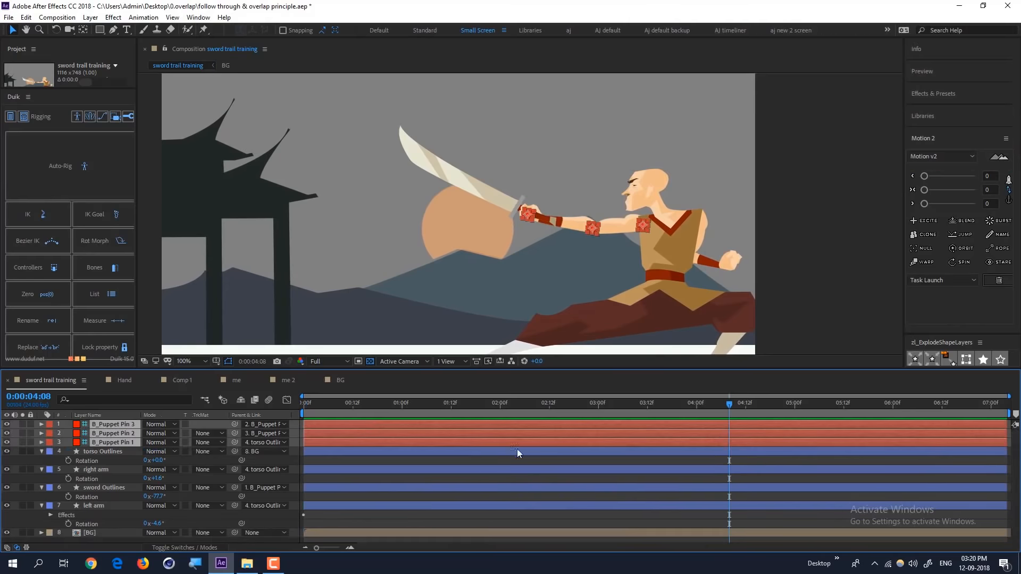
left_click_drag(774, 433, 298, 474)
key("F9")
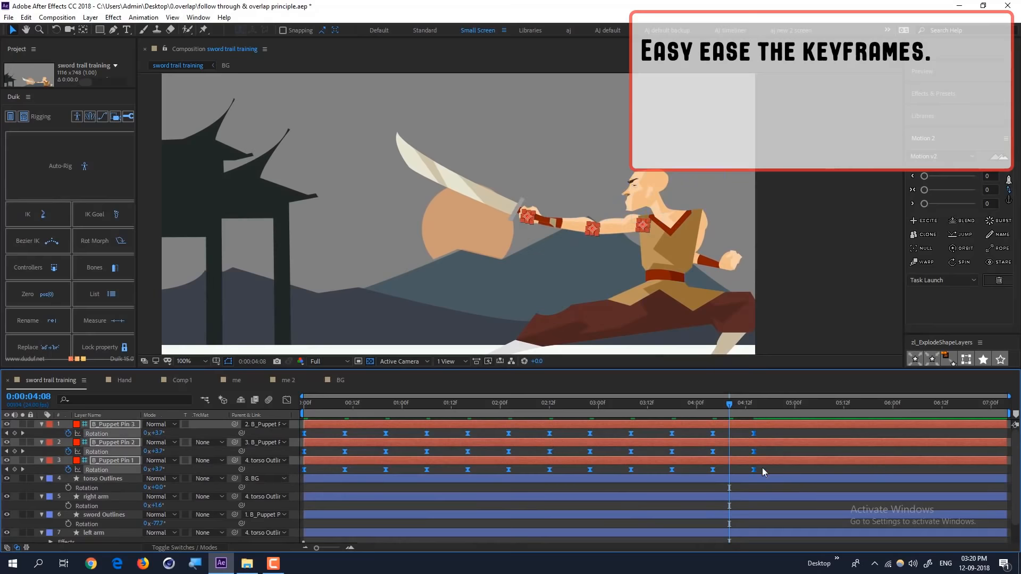
left_click_drag(334, 406, 257, 404)
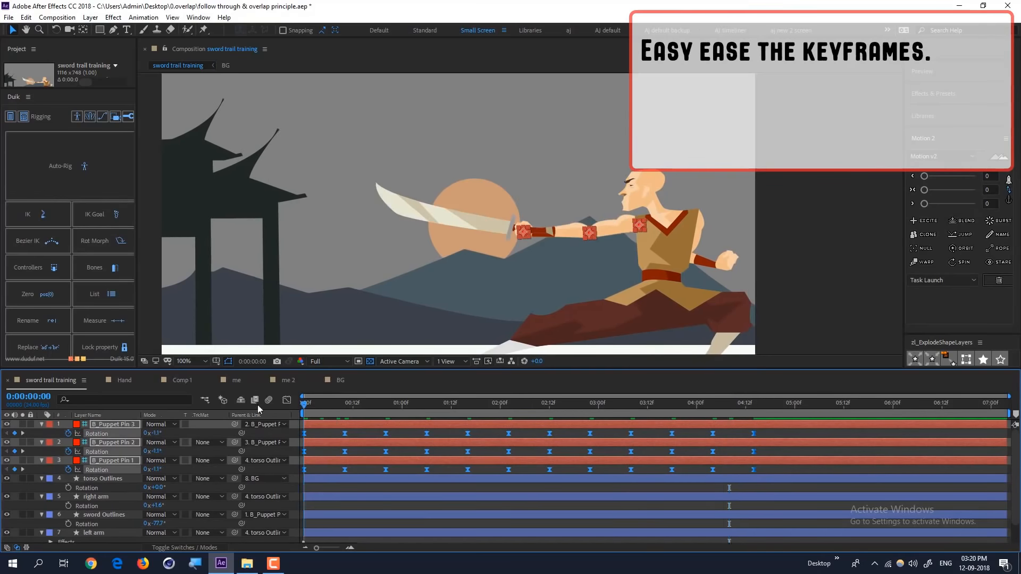
key("space")
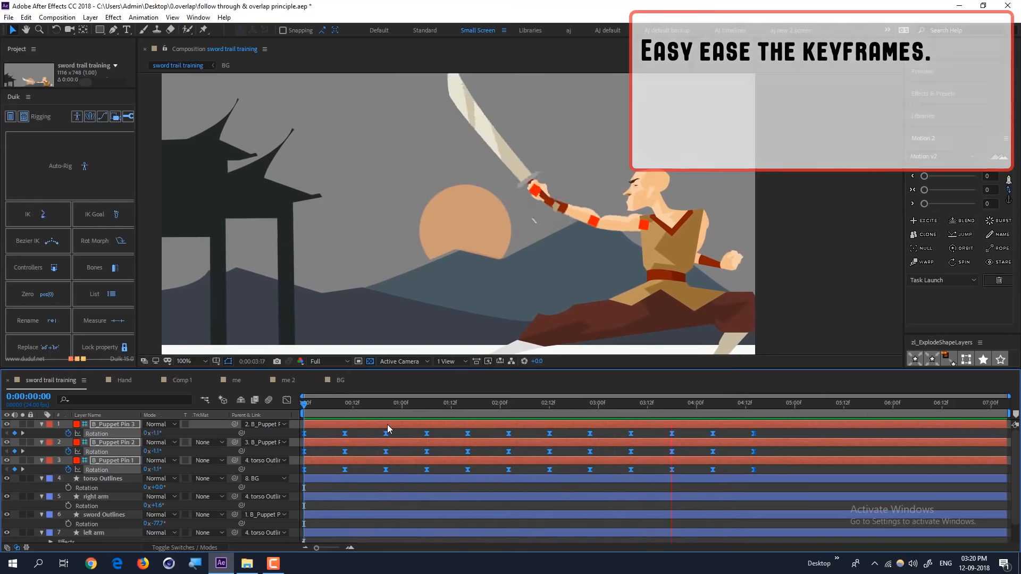
key("space")
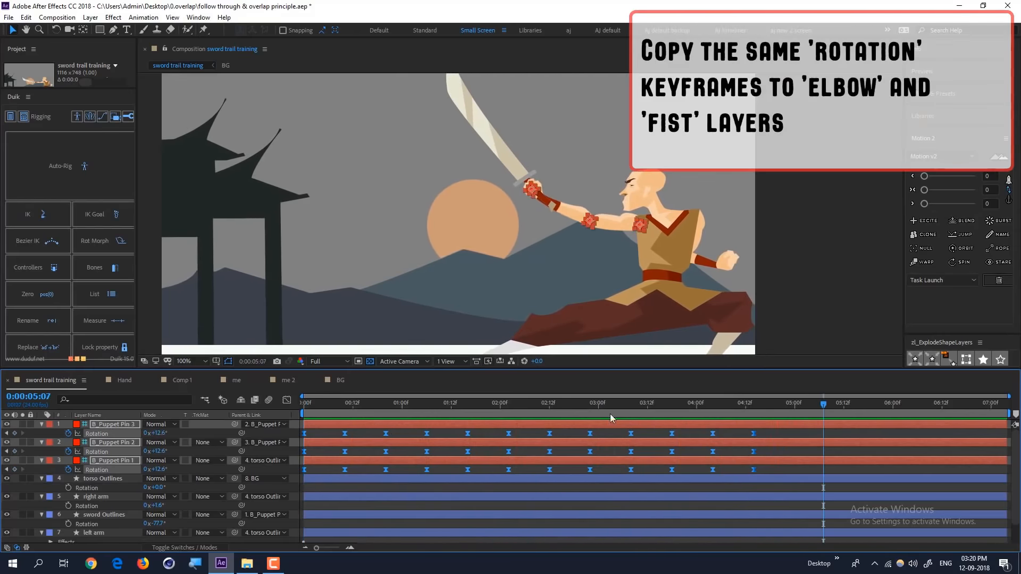
key("Home")
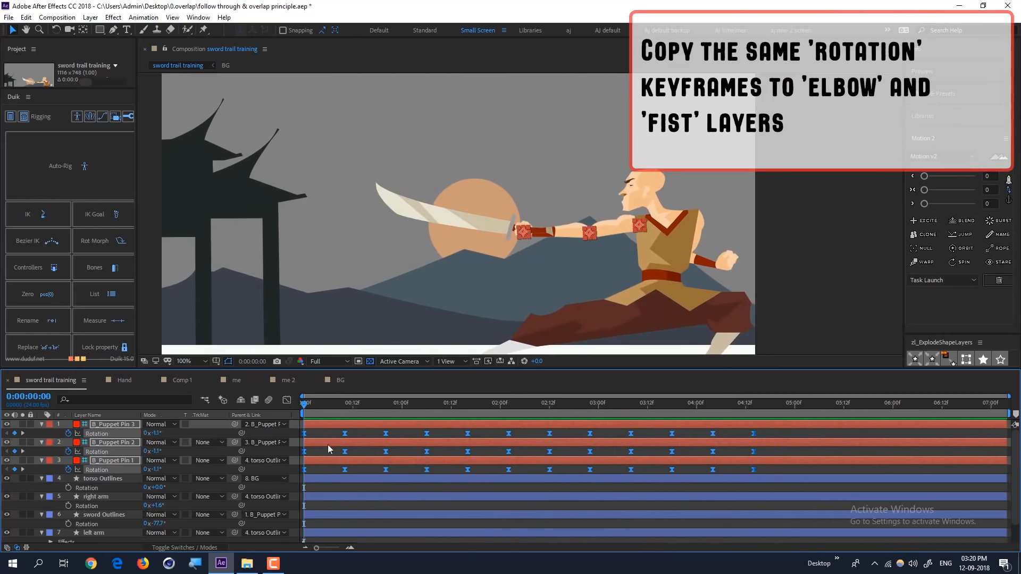
Step: Offset all rotation keyframes of the elbow bone, B_Puppet Pin 2, four frames later than the shoulder's
left_click(330, 447)
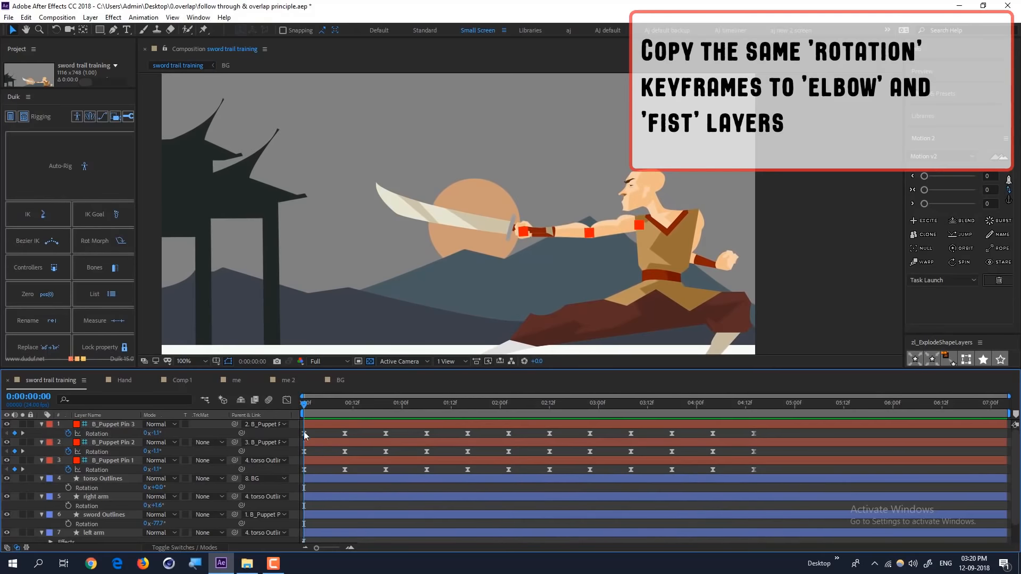
left_click(638, 225)
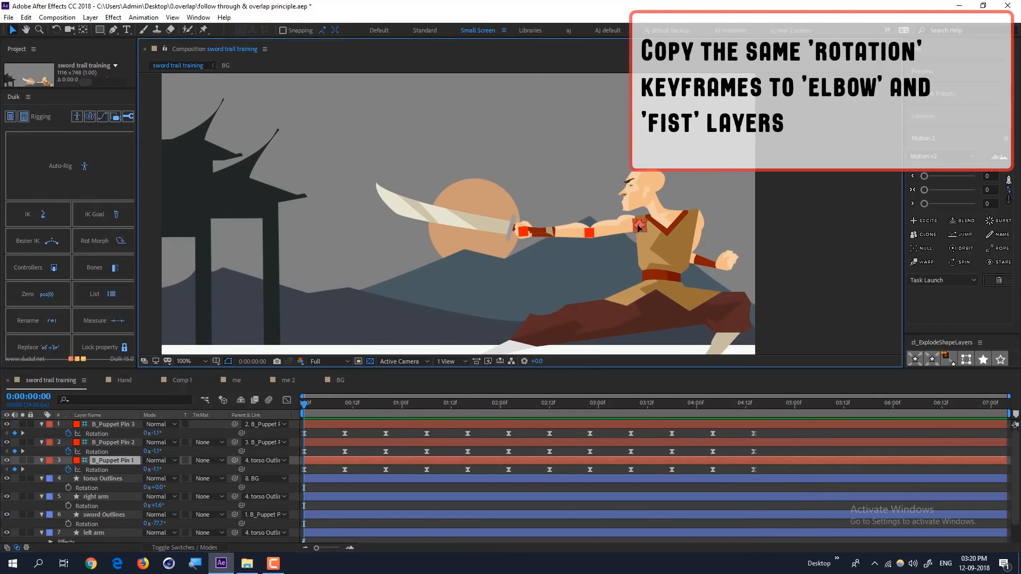
left_click(320, 441)
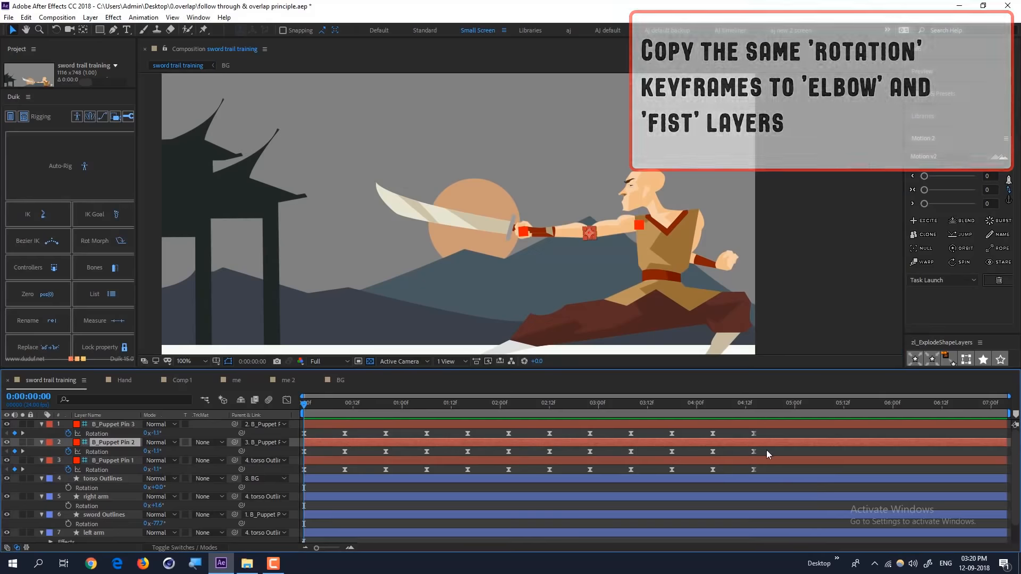
left_click_drag(767, 450, 282, 458)
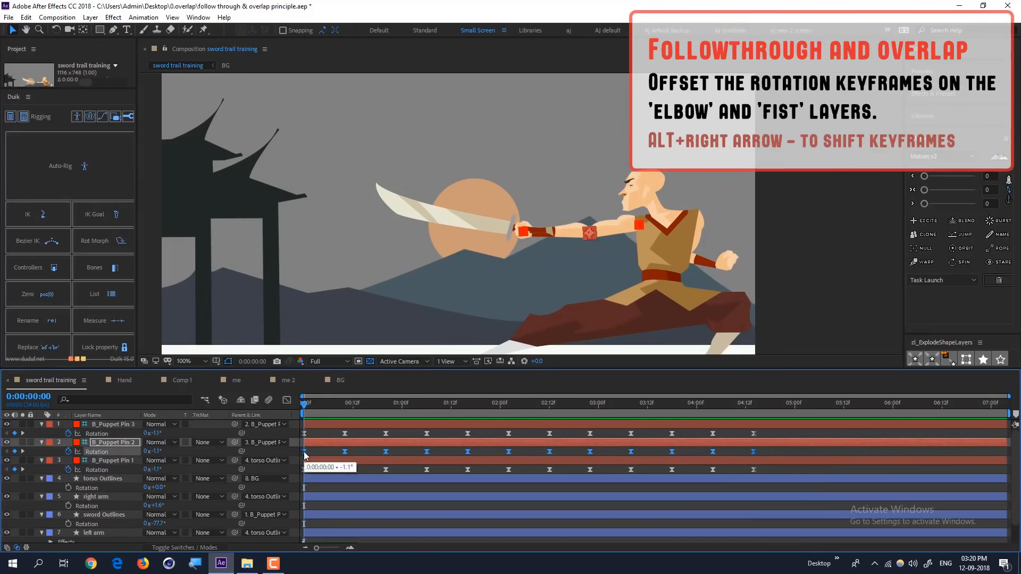
key("alt+Right")
key("alt+Right")
key("alt+Right")
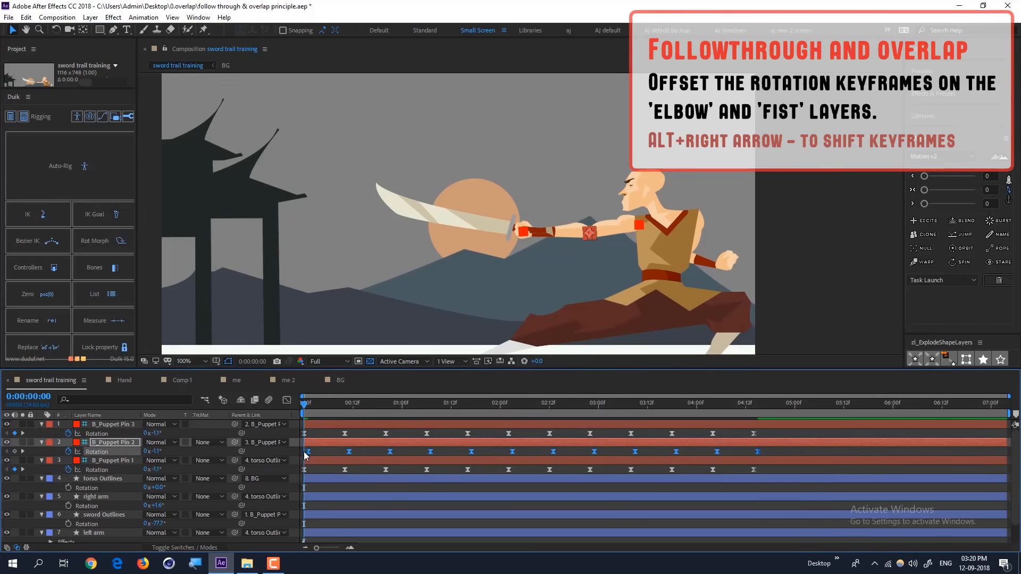
key("alt+Right")
Step: Offset all rotation keyframes of the fist bone, B_Puppet Pin 3, to start on frame 8, and preview the overlapping swing
left_click_drag(768, 432, 295, 435)
key("alt+Right")
key("alt+Right")
key("alt+Right")
key("alt+Right")
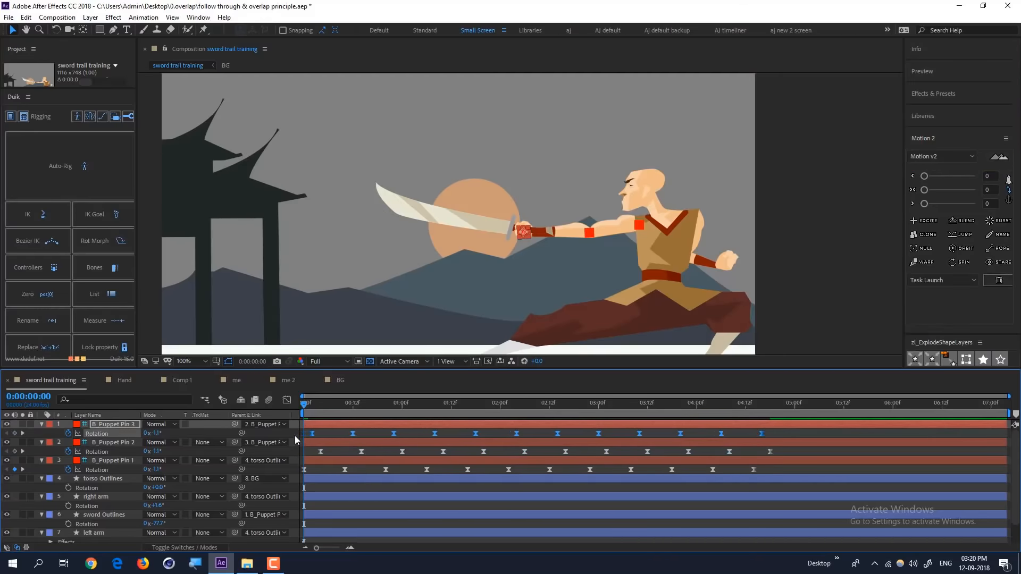
left_click_drag(305, 405, 320, 408)
key("alt+Right")
key("alt+Right")
key("alt+Right")
key("alt+Right")
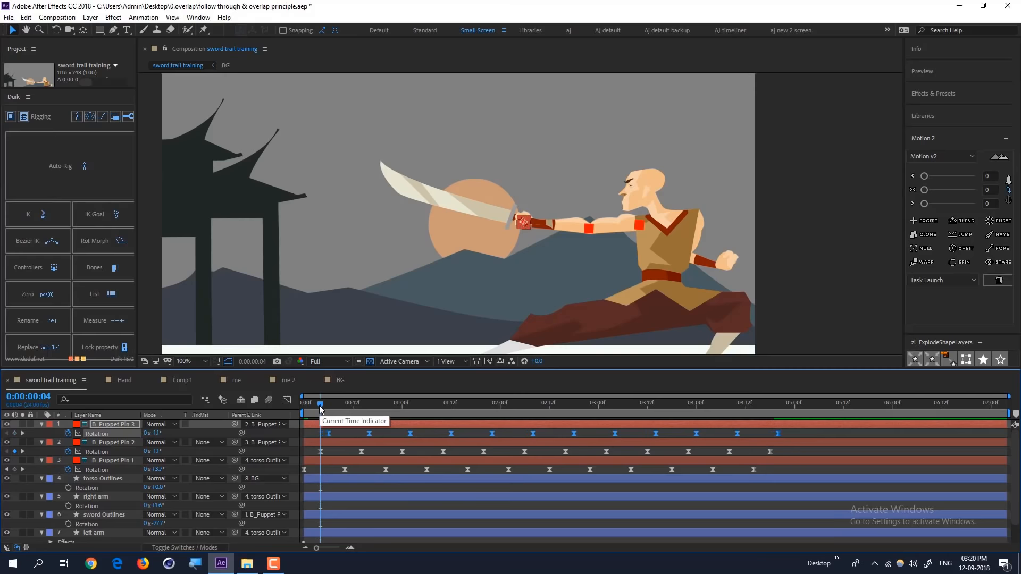
left_click_drag(321, 408, 293, 414)
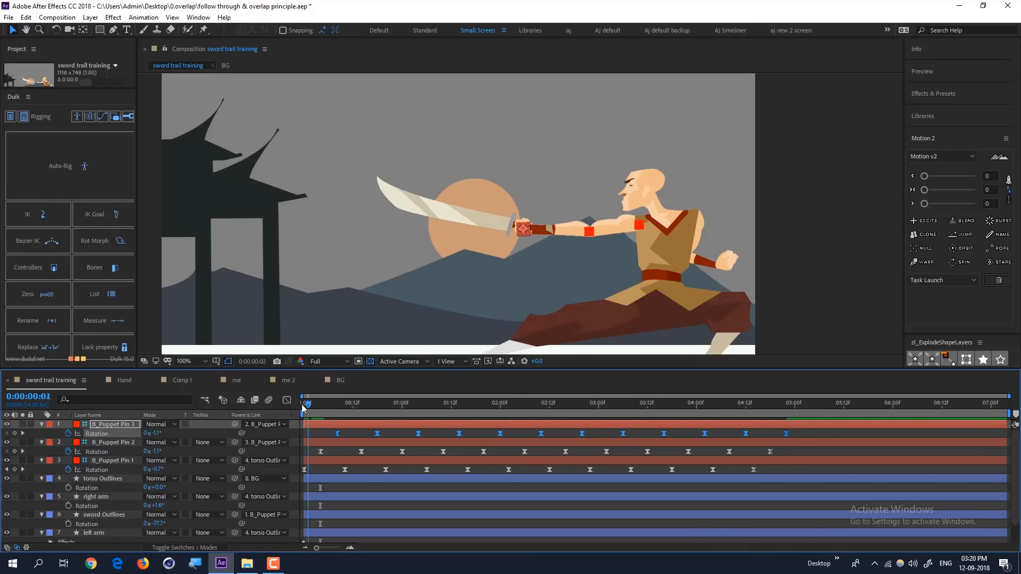
key("space")
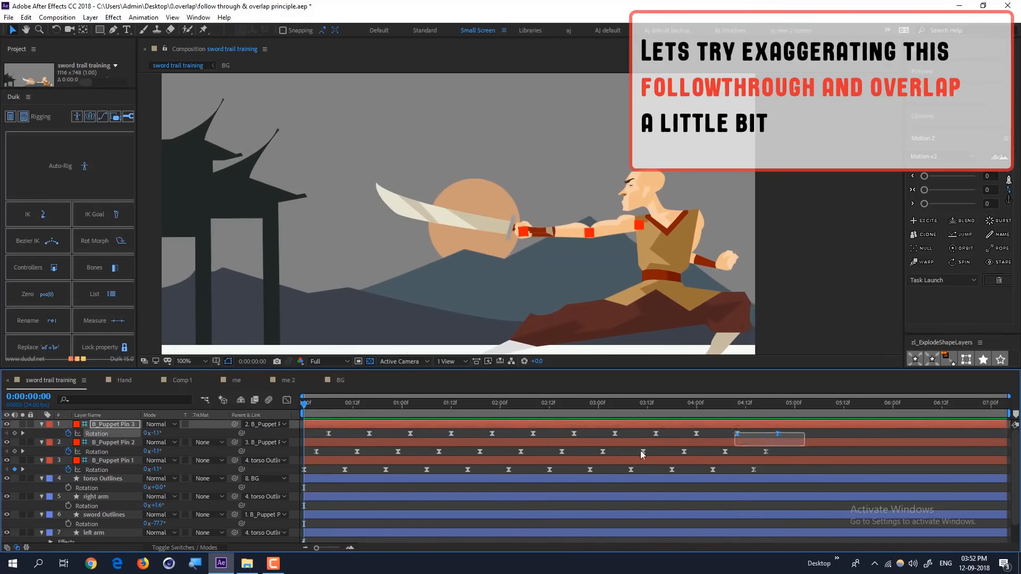
Step: Delete all bone rotation keyframes except the shoulder's first, and keyframe the shoulder rotation at 20.9° on frame 6
left_click_drag(804, 433, 311, 468)
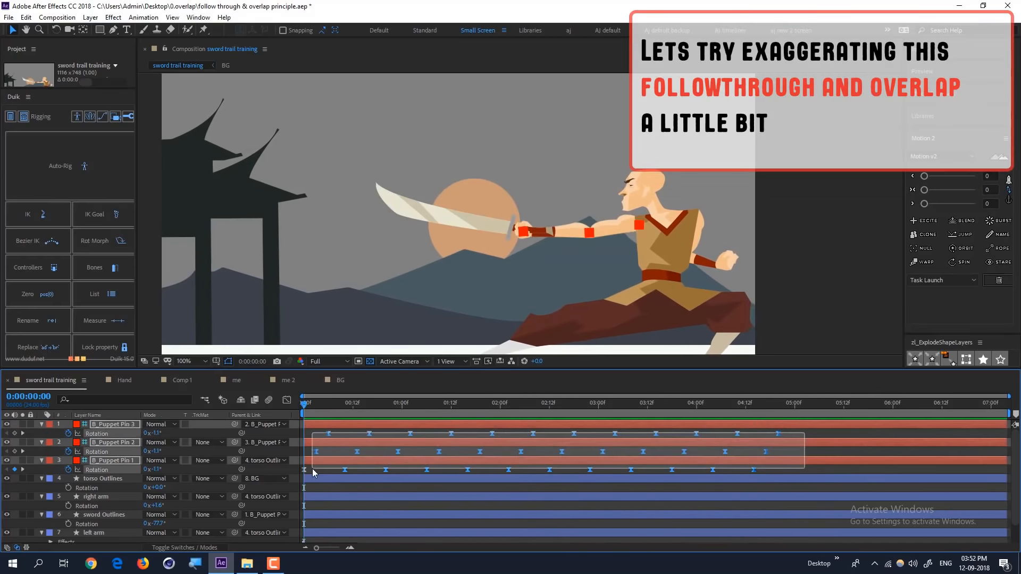
key("Delete")
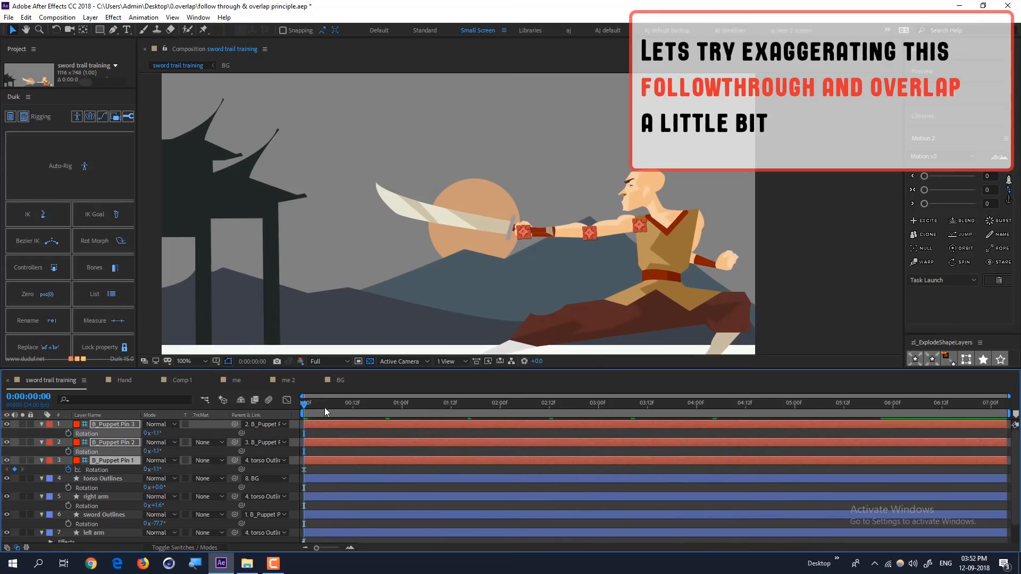
left_click(328, 407)
left_click(339, 467)
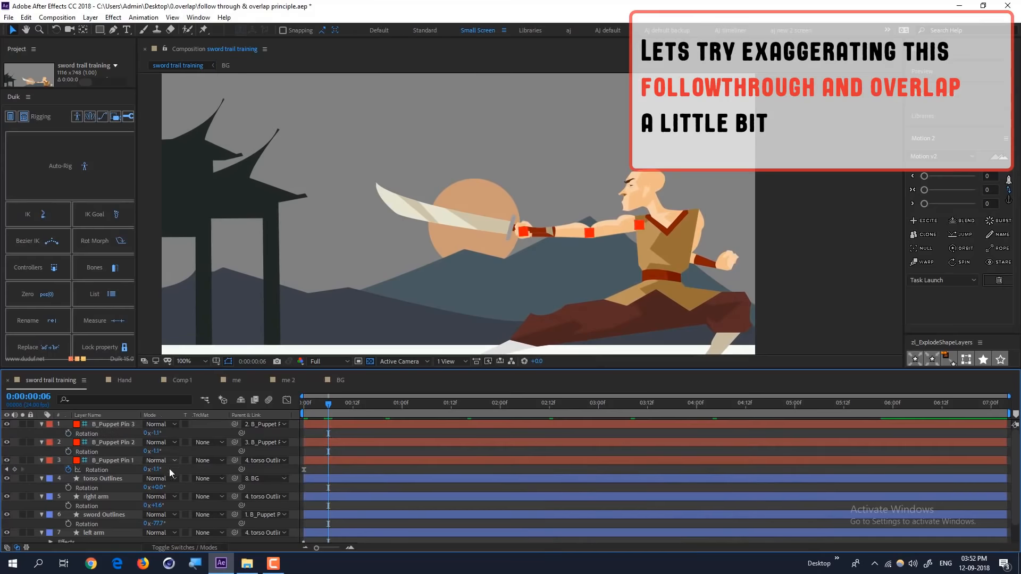
left_click_drag(156, 471, 168, 471)
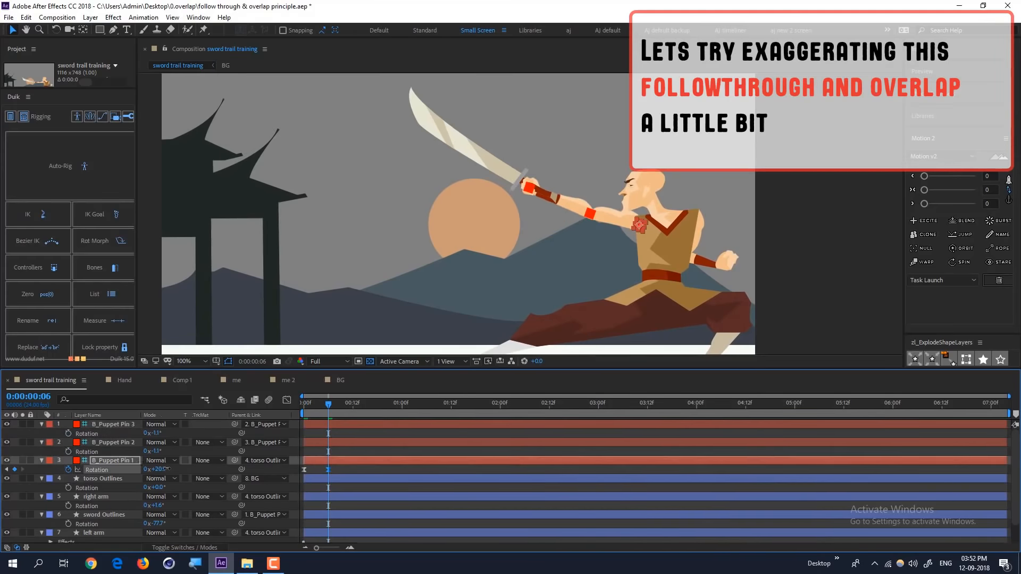
Step: Keyframe rotation from -1.1° on frame 0 to 68.9° on frame 6 for B_Puppet Pin 2, and to 87.9° for B_Puppet Pin 3
left_click(68, 451)
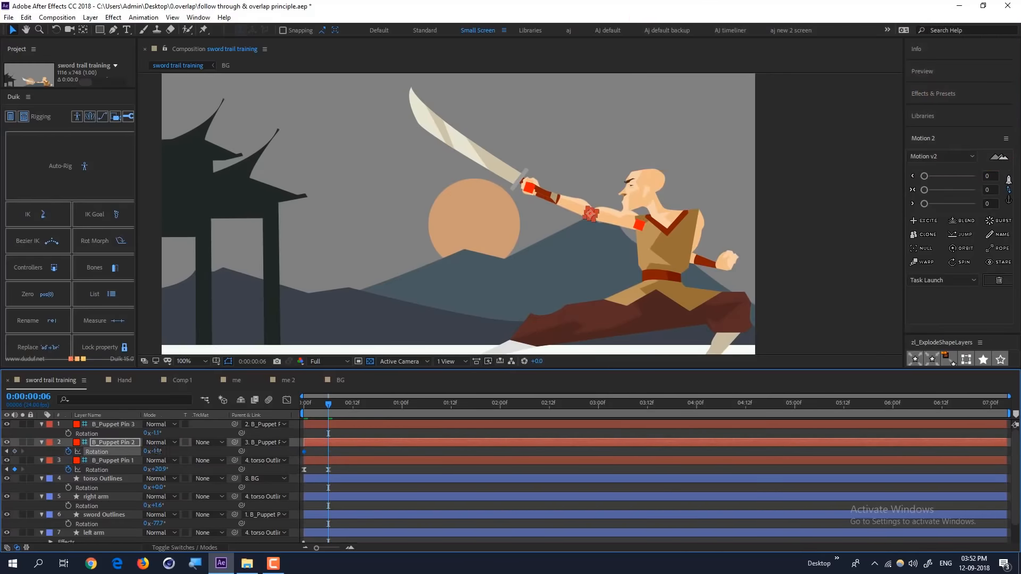
left_click_drag(159, 451, 196, 453)
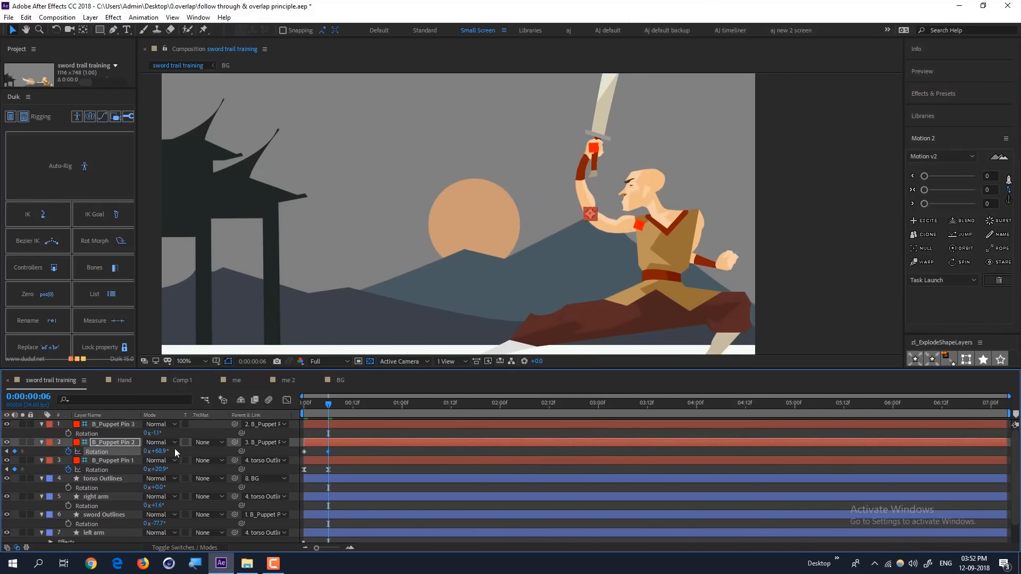
left_click(68, 433)
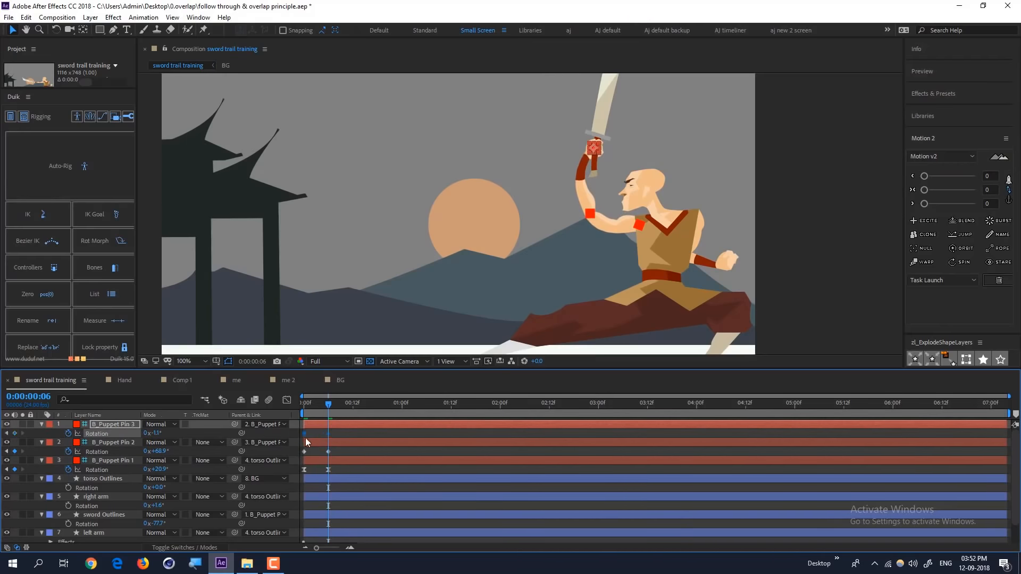
left_click_drag(153, 434, 216, 449)
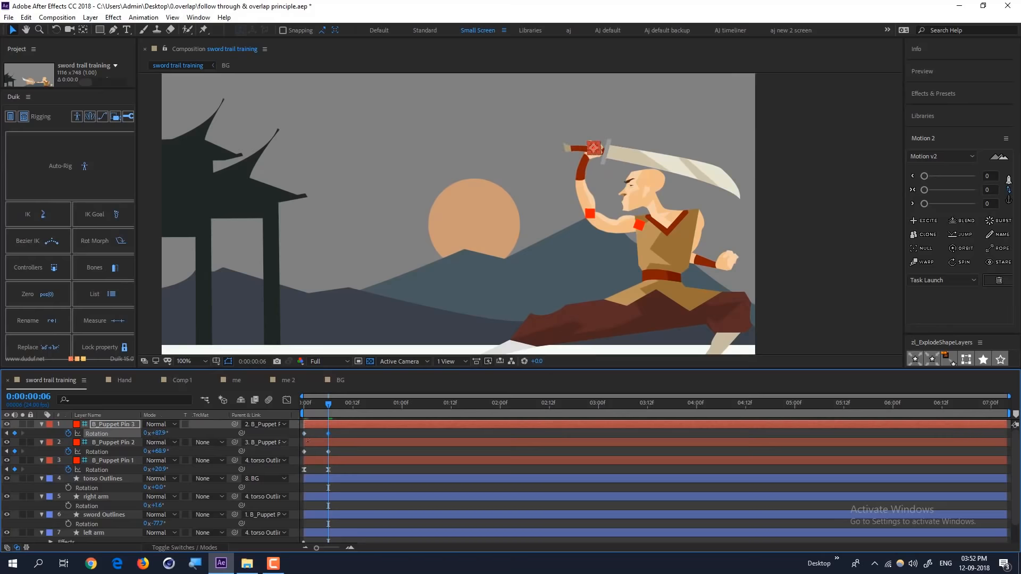
Step: Apply Easy Ease to the rotation keyframes on frames 0 and 6 of all three bones and preview the exaggerated swing
left_click_drag(336, 433, 300, 473)
key("F9")
key("space")
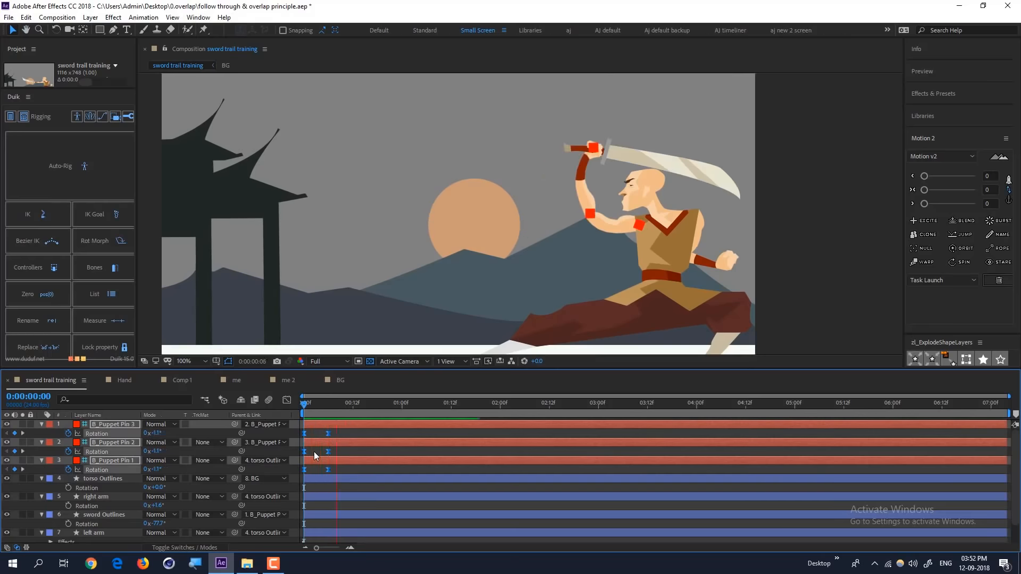
key("space")
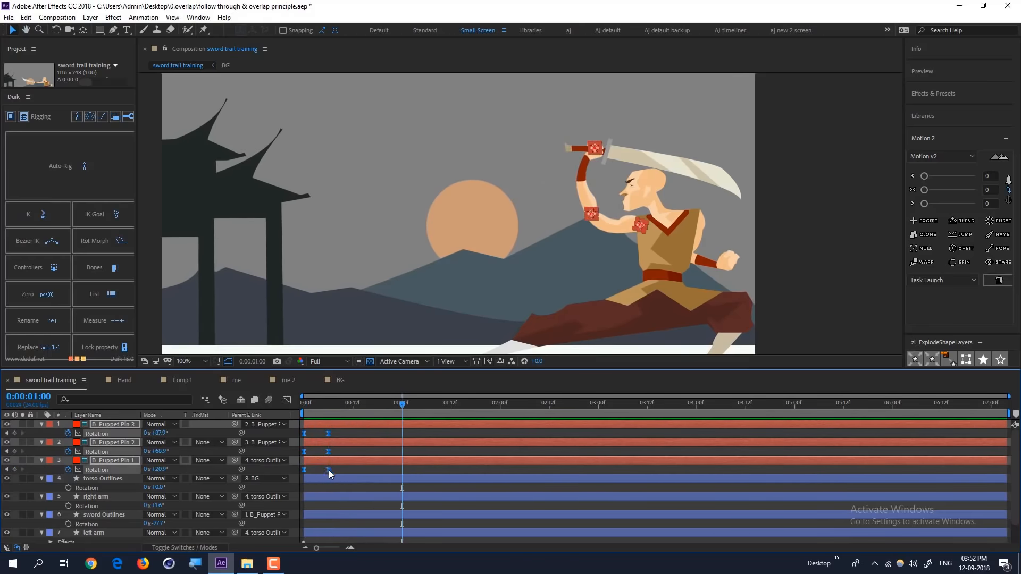
Step: Move the end rotation keyframes of all three bones from frame 6 to about 0:00:01:18 and preview the slower swing
left_click_drag(329, 470, 475, 468)
key("Home")
key("space")
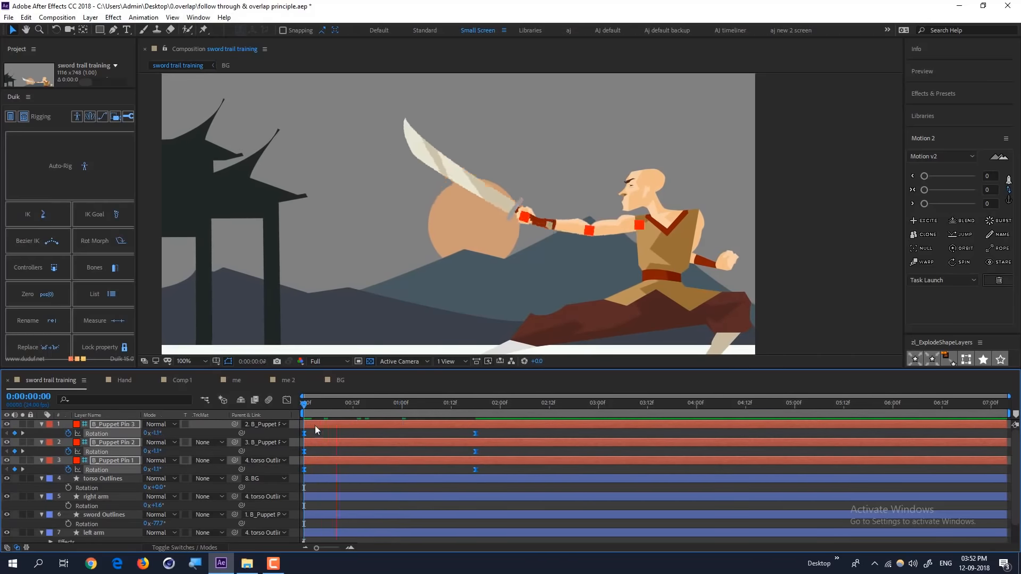
key("space")
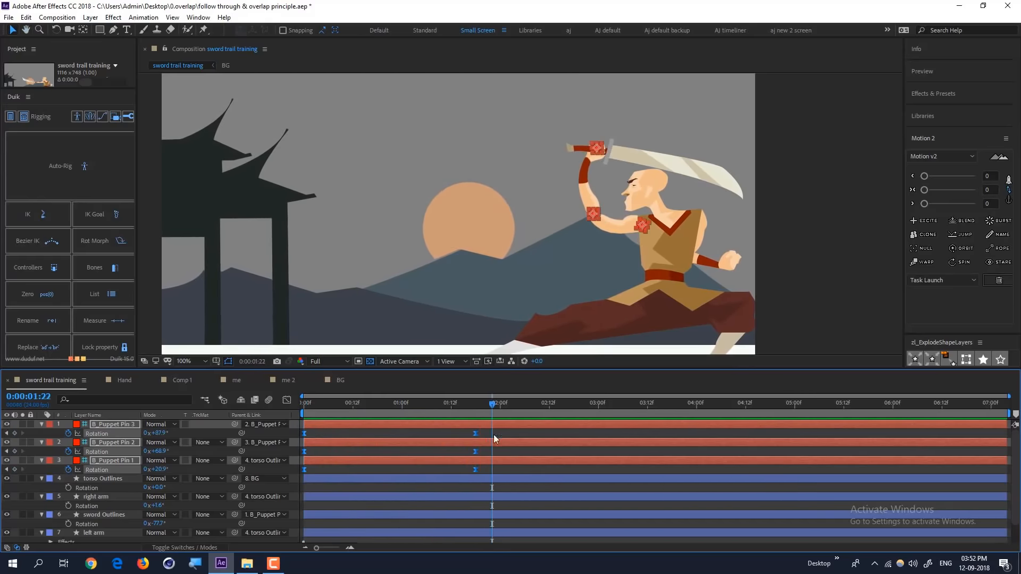
Step: Offset the elbow's rotation keyframes by about 7 frames and the fist's by about 15 frames relative to the shoulder, and preview the overlap
left_click_drag(490, 450, 333, 440)
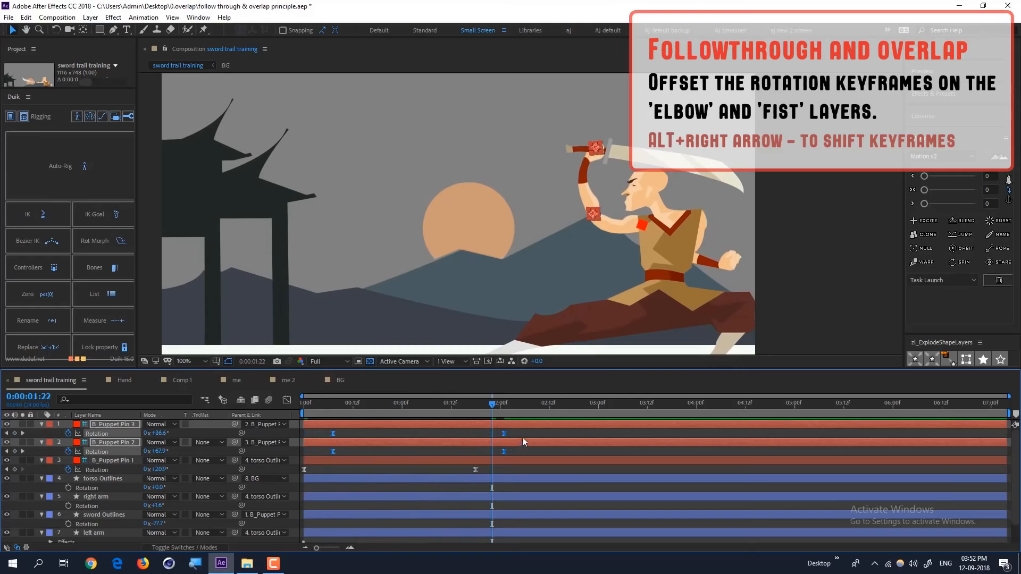
left_click_drag(525, 433, 365, 433)
key("Home")
key("space")
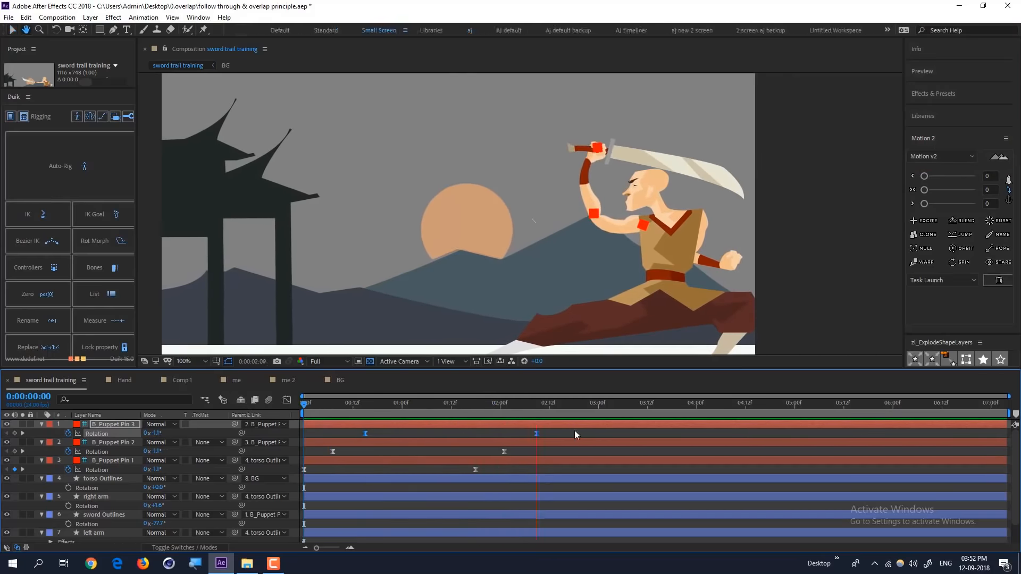
key("space")
Step: Duplicate the pair of rotation keyframes of each of the three bones, starting the copies at 0:00:02:10
left_click_drag(503, 472, 297, 467)
key("ctrl+c")
key("ctrl+v")
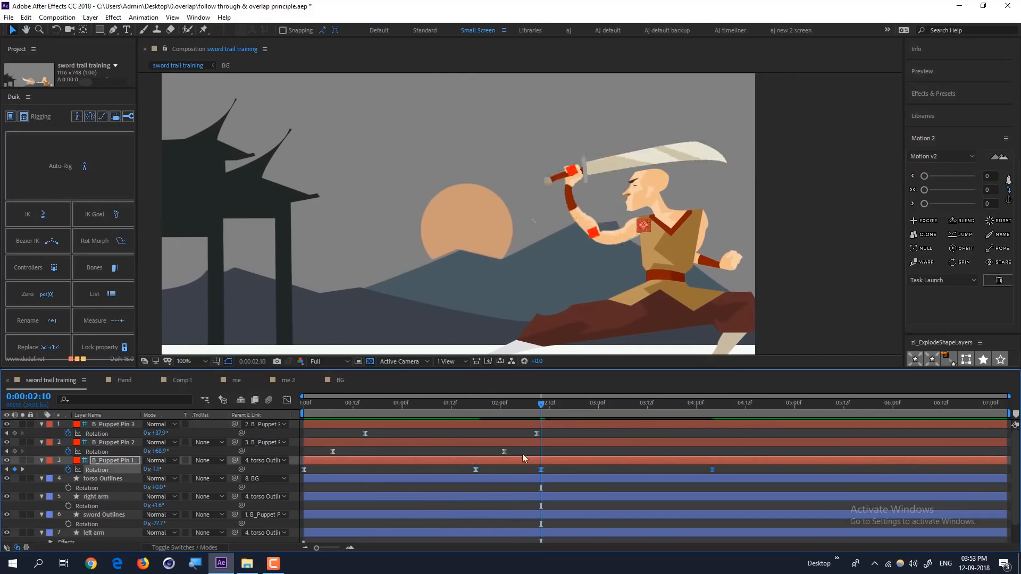
left_click_drag(521, 454, 322, 450)
key("ctrl+c")
key("ctrl+v")
left_click_drag(551, 436, 353, 431)
key("ctrl+c")
key("ctrl+v")
Step: Time-reverse the duplicated rotation keyframes of all three bones
left_click_drag(726, 431, 539, 472)
right_click(540, 471)
mouse_move(593, 399)
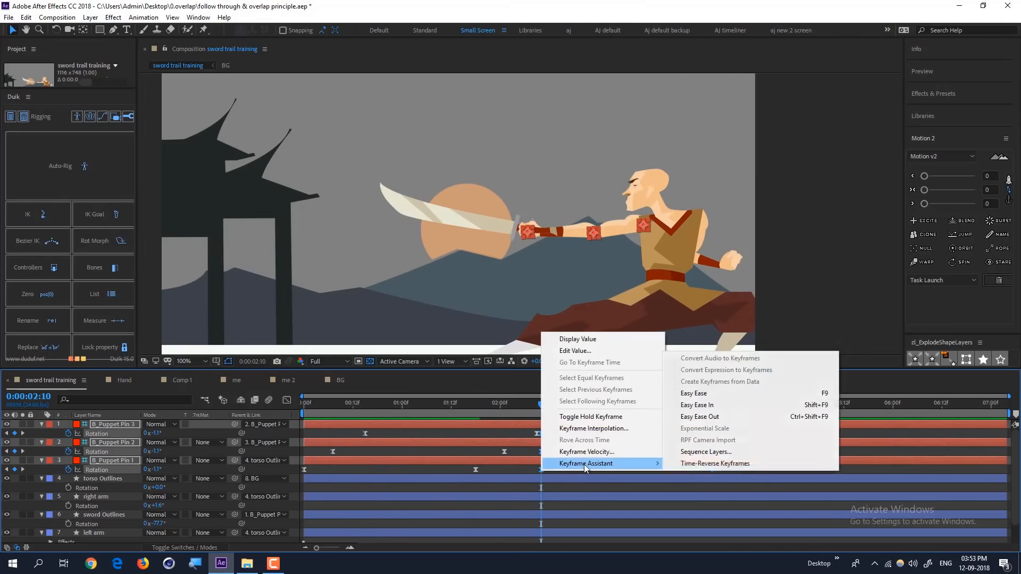
left_click(729, 401)
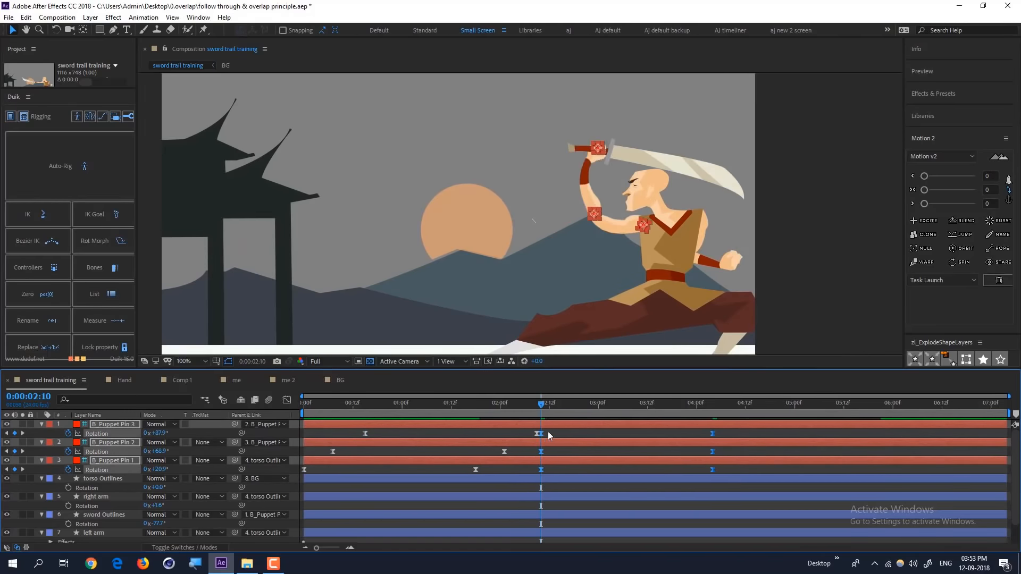
Step: Move the reversed rotation keyframes of all three bones to start at 0:00:02:18
left_click_drag(541, 434, 573, 437)
key("space")
key("space")
key("k")
Step: Offset the reversed elbow and fist keyframes by about 5 frames, delay the fist's further, and preview the return swing
left_click_drag(756, 454, 565, 427)
left_click_drag(573, 452, 593, 458)
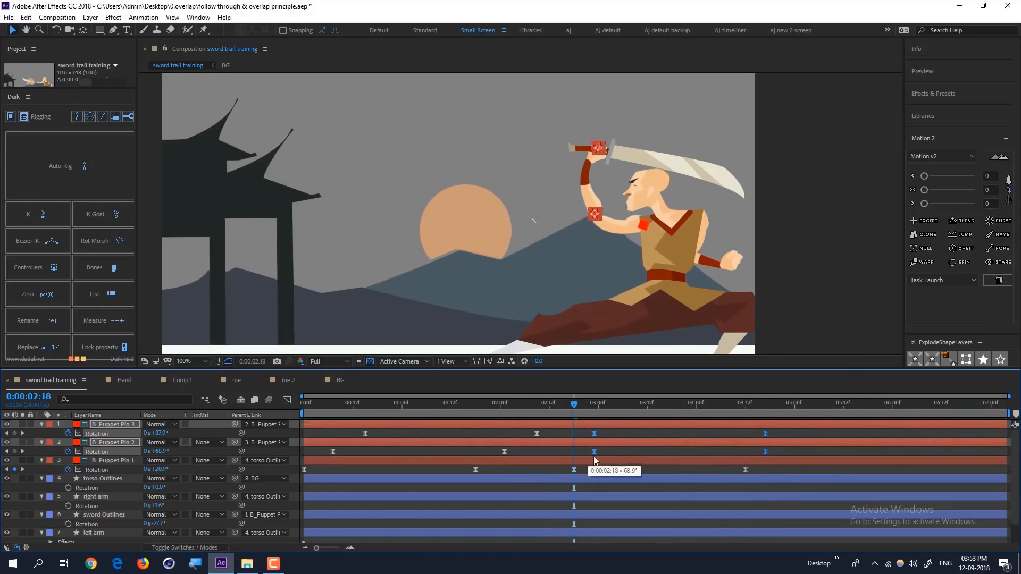
left_click_drag(778, 436, 614, 435)
key("space")
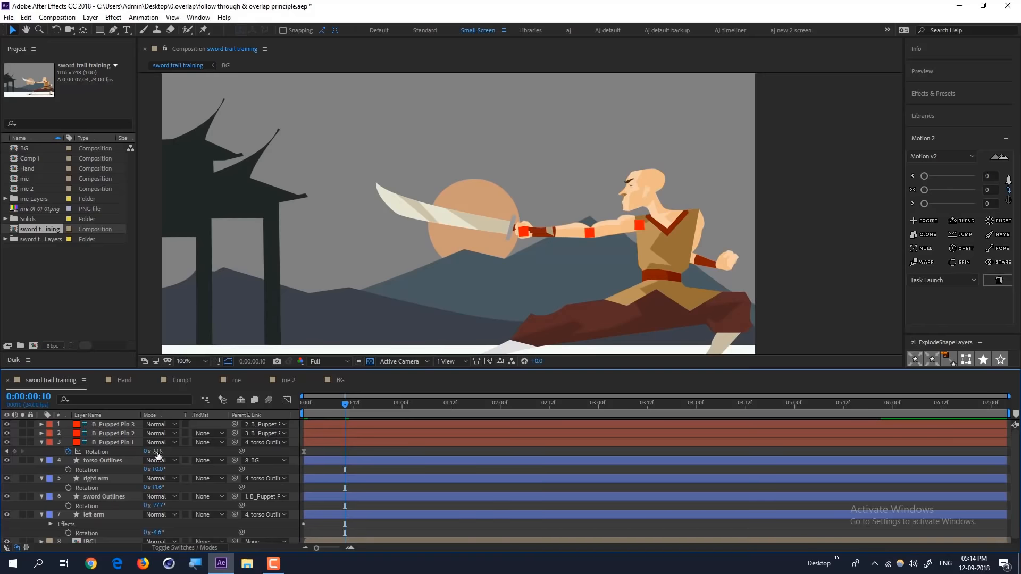
Step: Keyframe B_Puppet Pin 1's rotation at about 18.9° on frame 10, and repeat the keyframe pair every 20 frames up to frame 70
left_click_drag(157, 450, 168, 451)
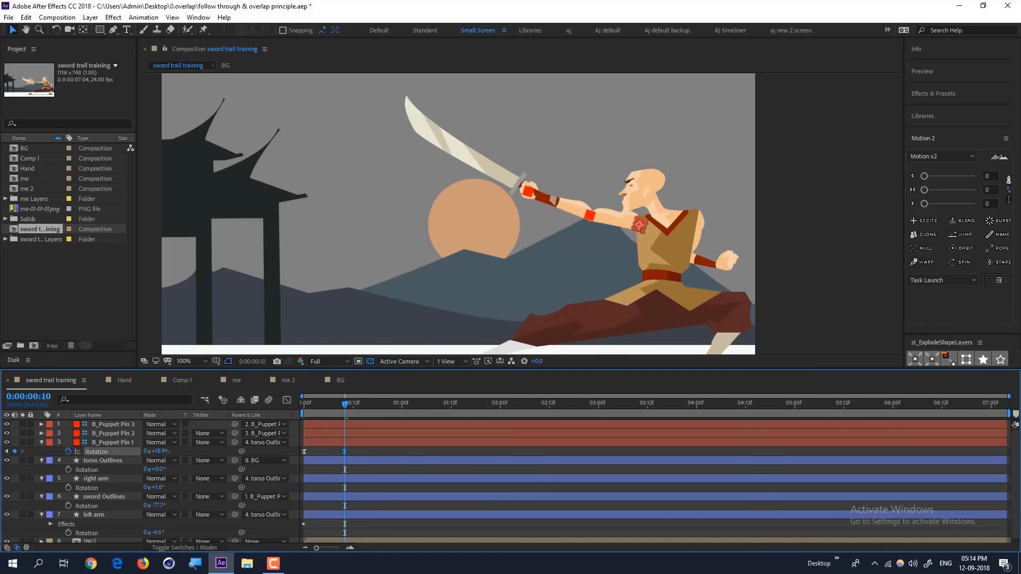
left_click_drag(360, 453, 300, 448)
key("ctrl+c")
key("shift+Page_Down")
key("ctrl+v")
key("shift+Page_Down")
key("shift+Page_Down")
key("ctrl+v")
key("shift+Page_Down")
key("shift+Page_Down")
key("ctrl+v")
left_click(530, 468)
left_click_drag(338, 403, 258, 422)
Step: Open the Overlap script, shrink its floating window, and place it clear of the sword arm
left_click(100, 452)
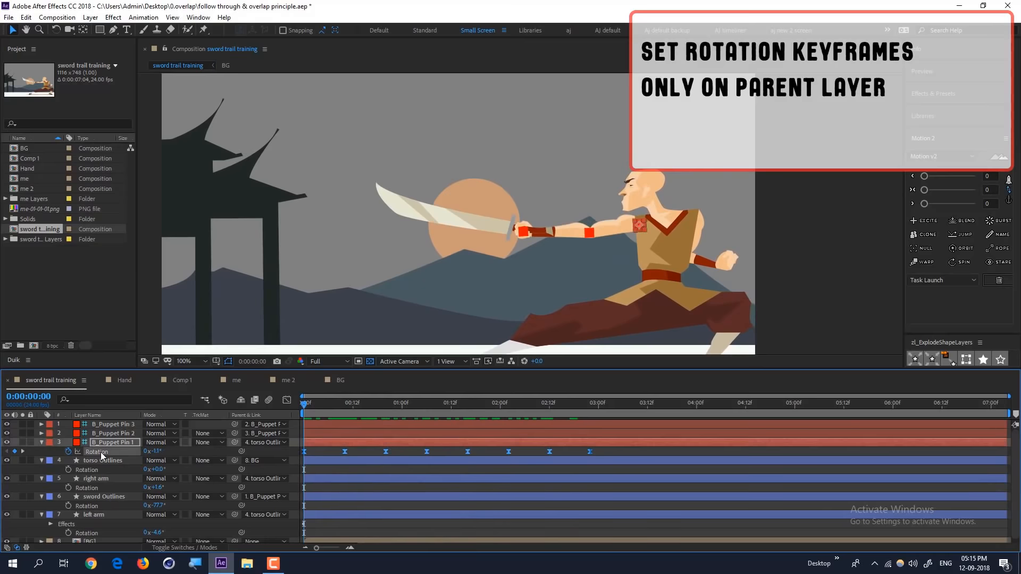
left_click(111, 433)
left_click(113, 425)
left_click(198, 18)
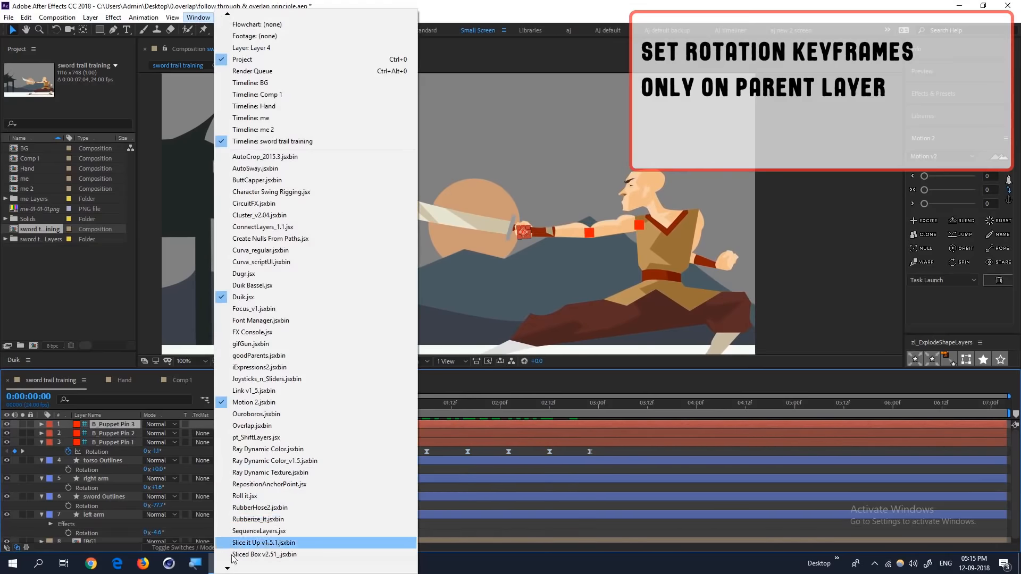
scroll(250, 537, "down", 5)
left_click(250, 258)
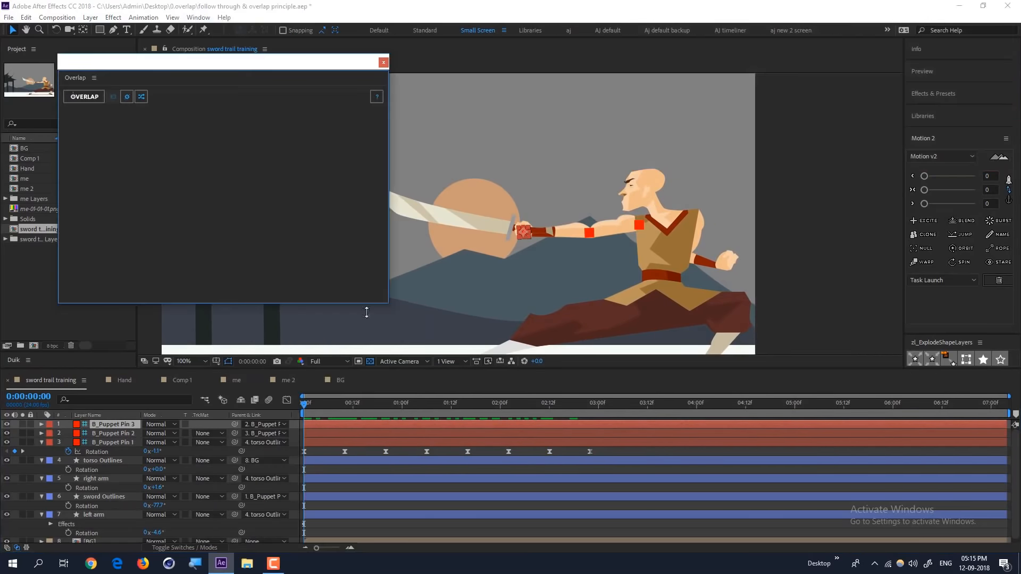
left_click_drag(387, 305, 192, 110)
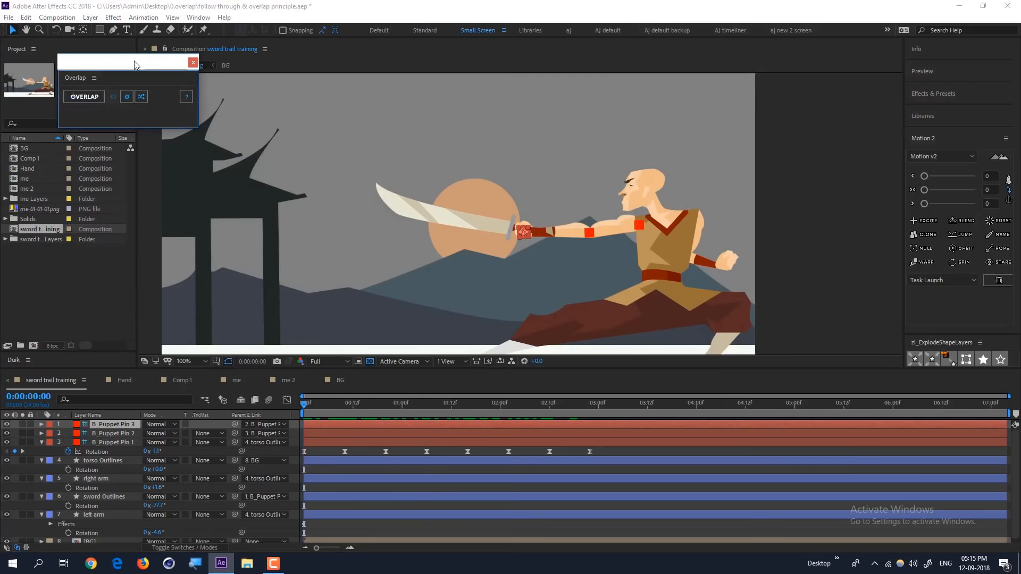
left_click_drag(140, 63, 811, 288)
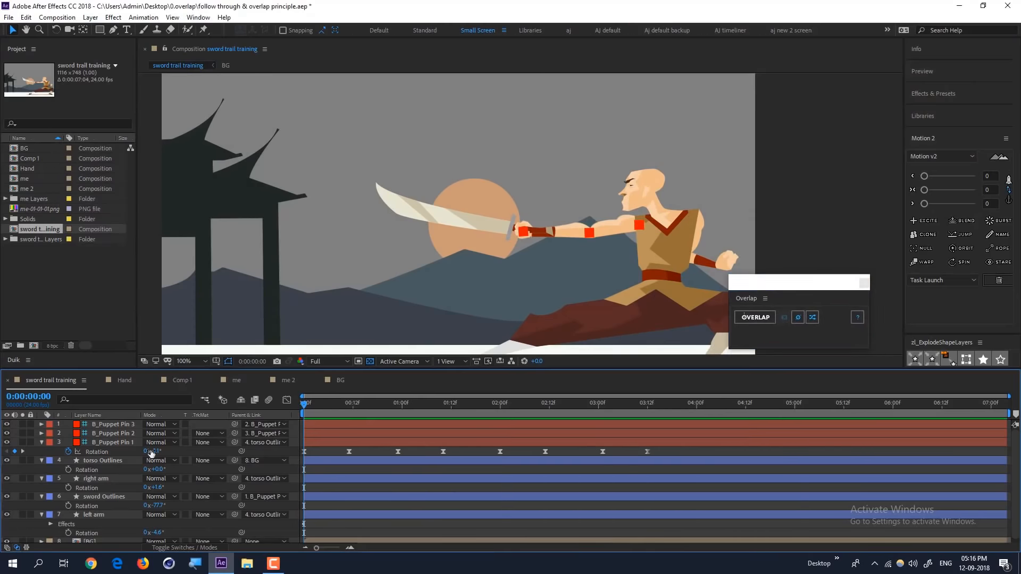
Step: Apply Overlap to Transform > Rotation with B_Puppet Pin 1 driving B_Puppet Pin 2 and B_Puppet Pin 3, and preview the result
left_click(104, 451)
left_click(113, 433, "ctrl")
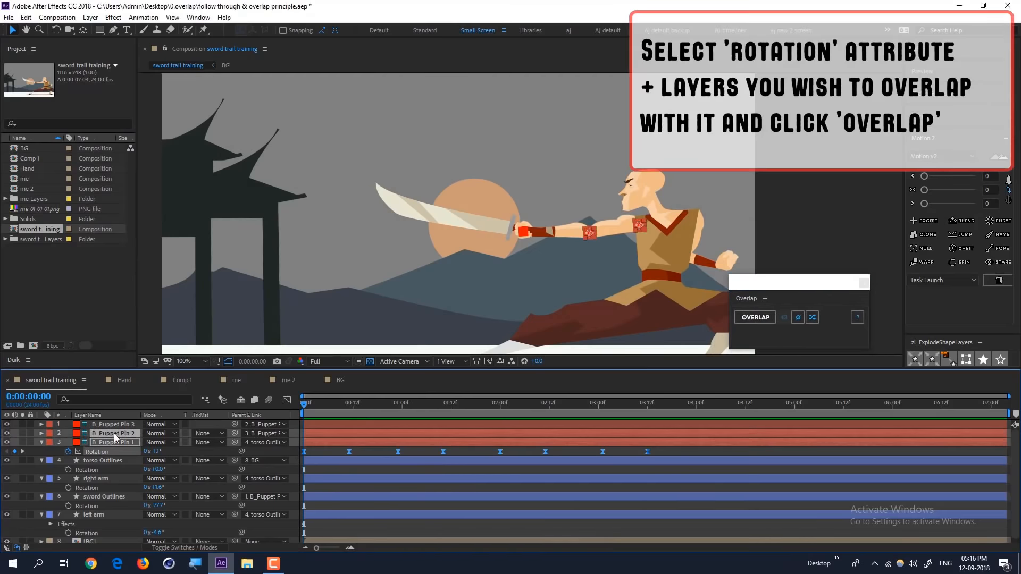
left_click(118, 424, "ctrl")
left_click(754, 318)
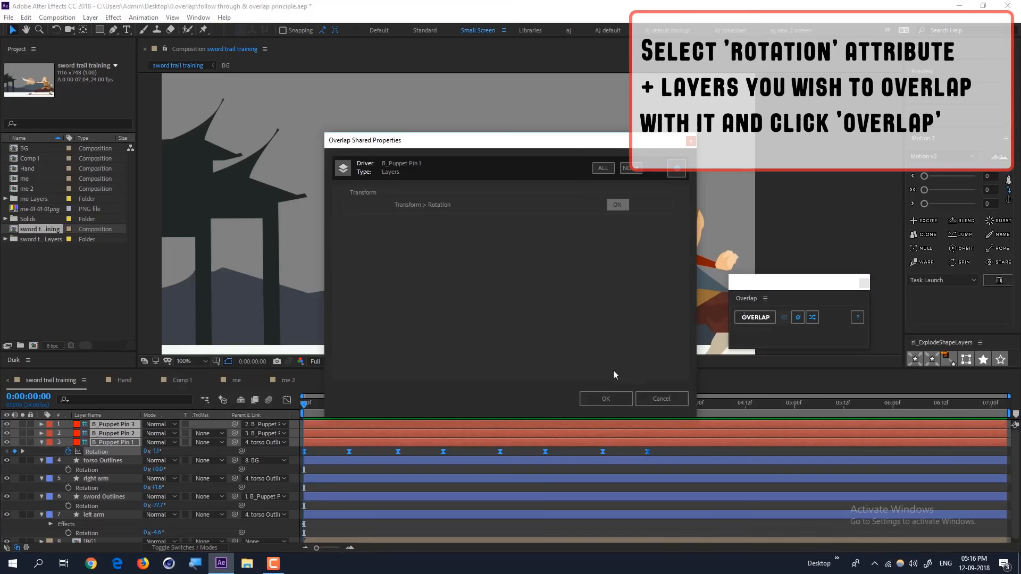
left_click(609, 398)
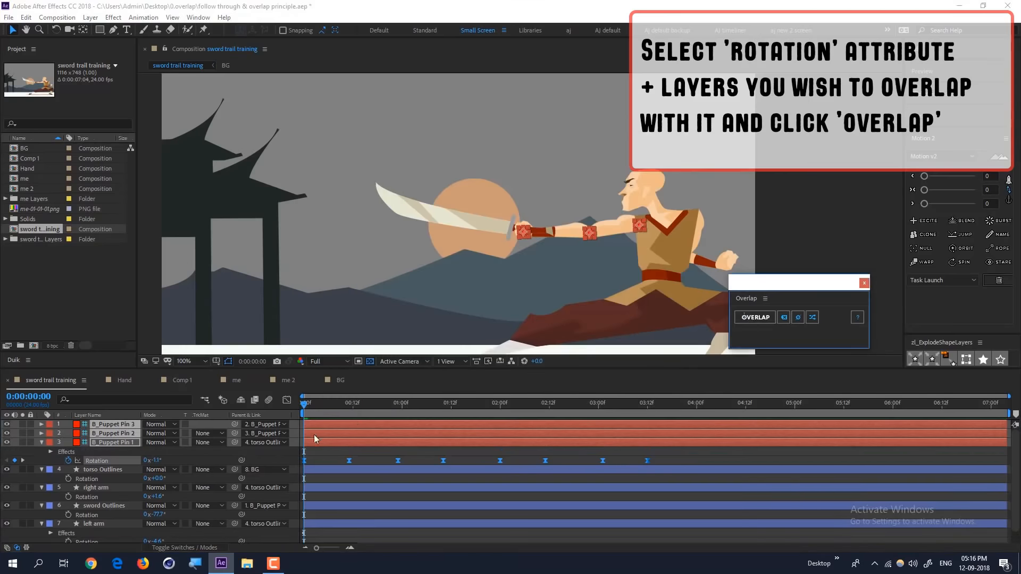
left_click(333, 453)
key("space")
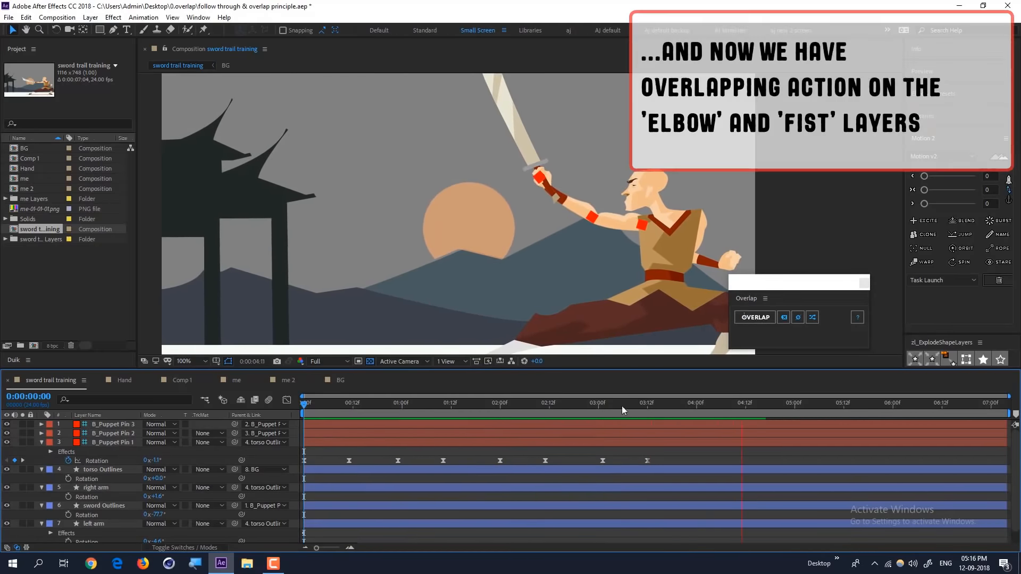
key("space")
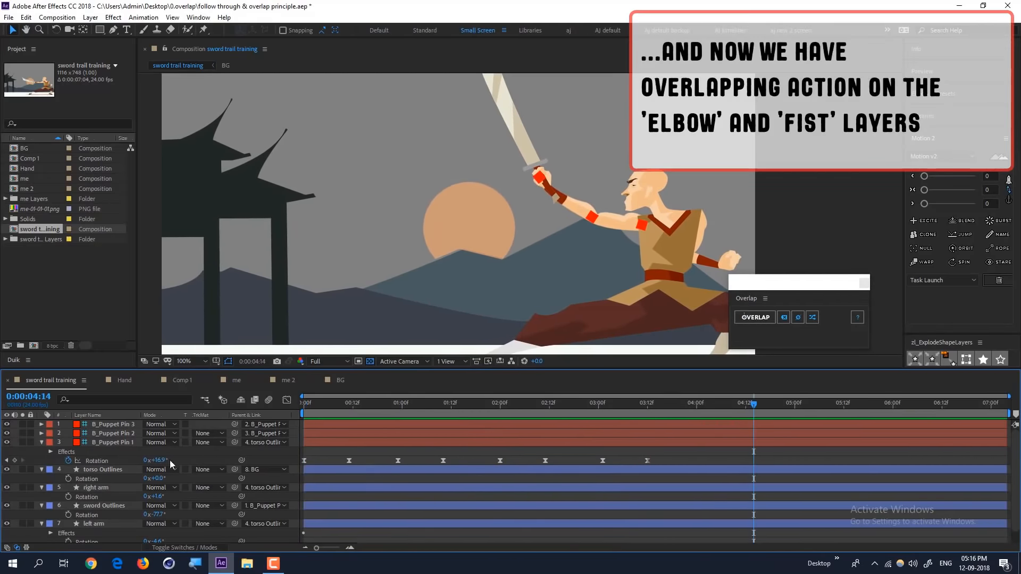
Step: Keyframe B_Puppet Pin 1's rotation at -4.1° on 0:00:04:14 and preview the overlapping motion from 0:00:03:10
left_click_drag(159, 460, 149, 460)
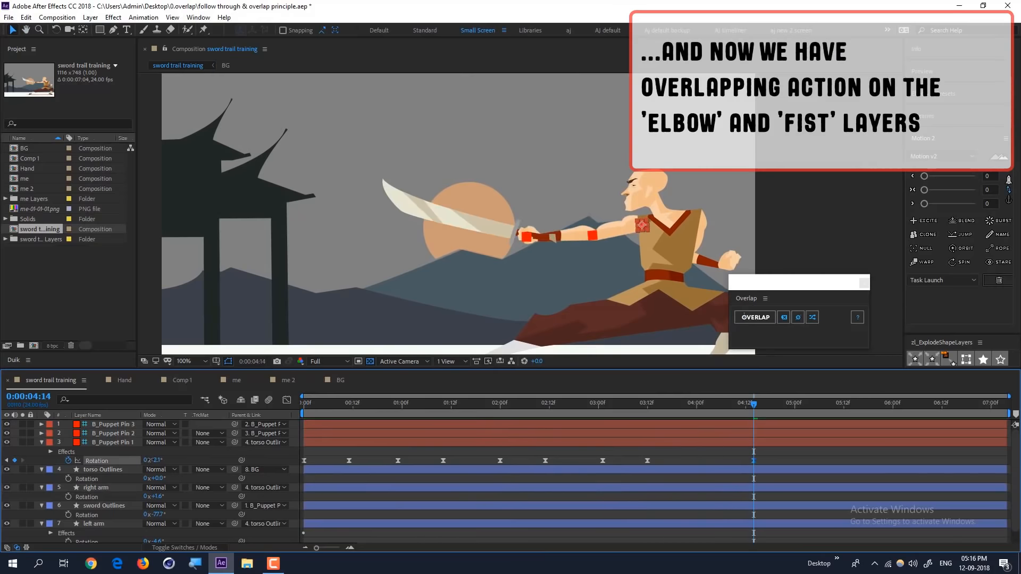
left_click(607, 441)
left_click(638, 404)
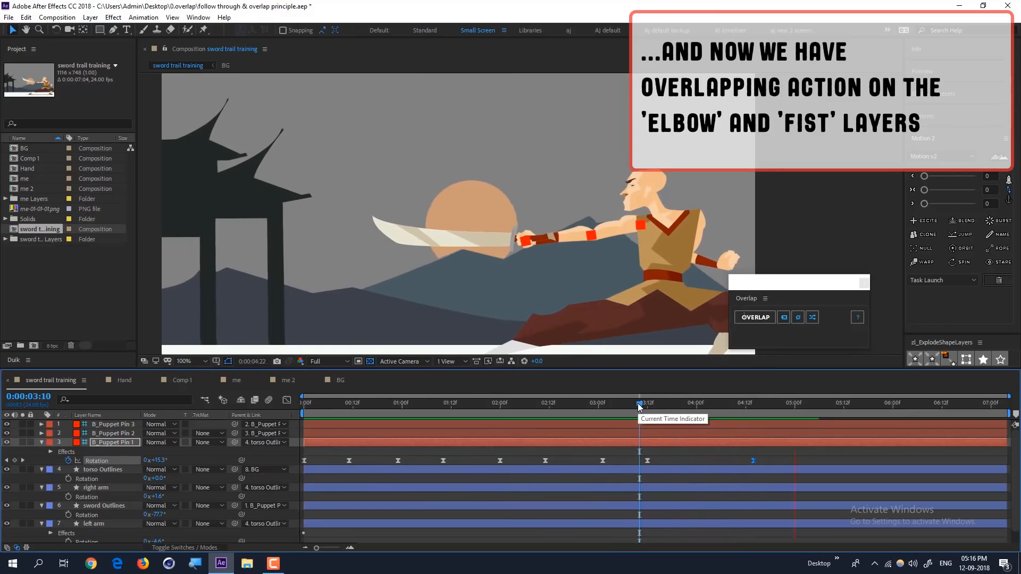
key("space")
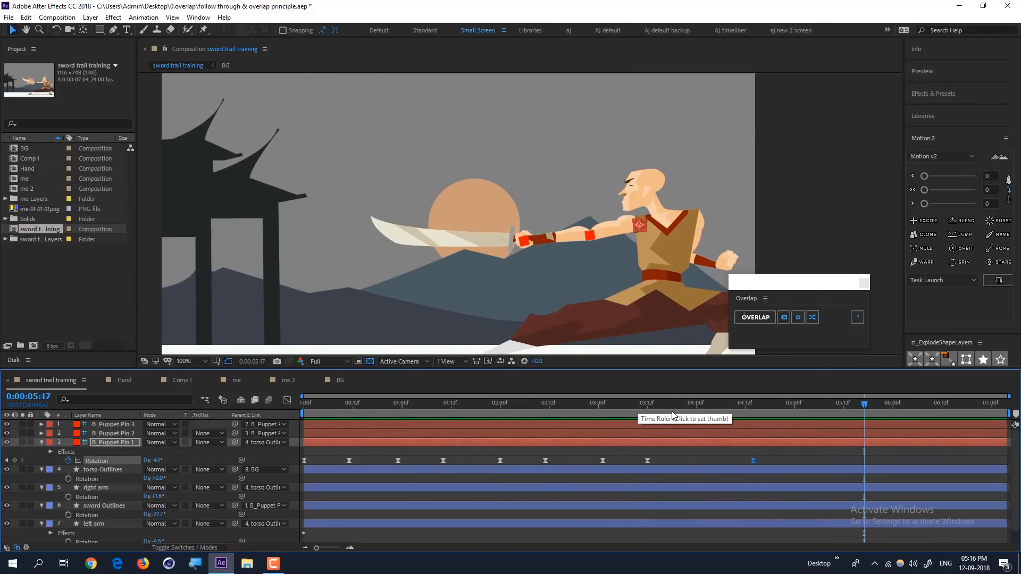